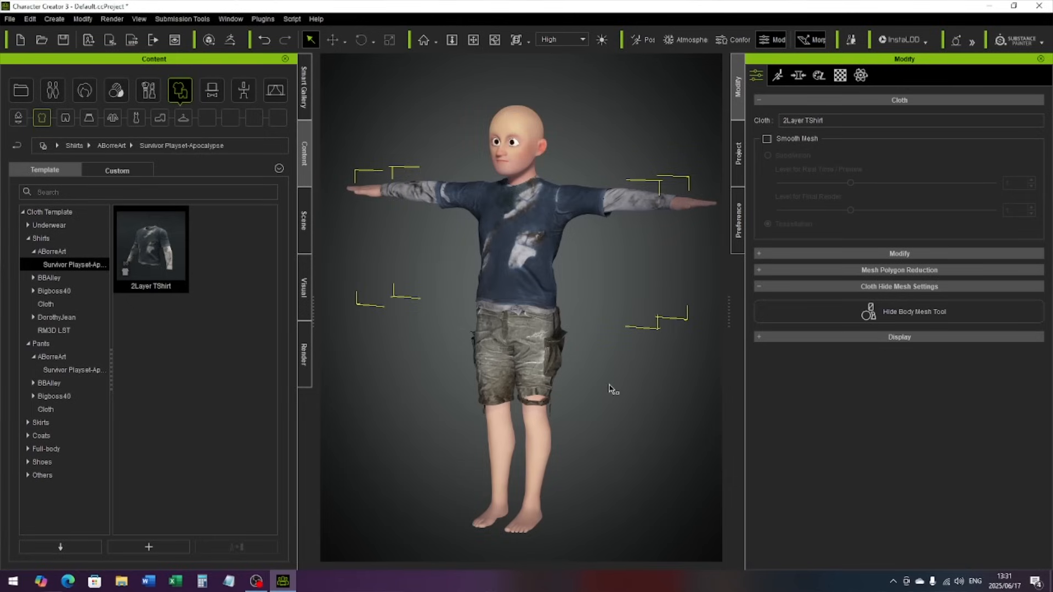
Step: Examine the fit of the 2Layer TShirt and cargo shorts on the character from several angles
right_click_drag(618, 388, 694, 344)
scroll(611, 326, "up", 6)
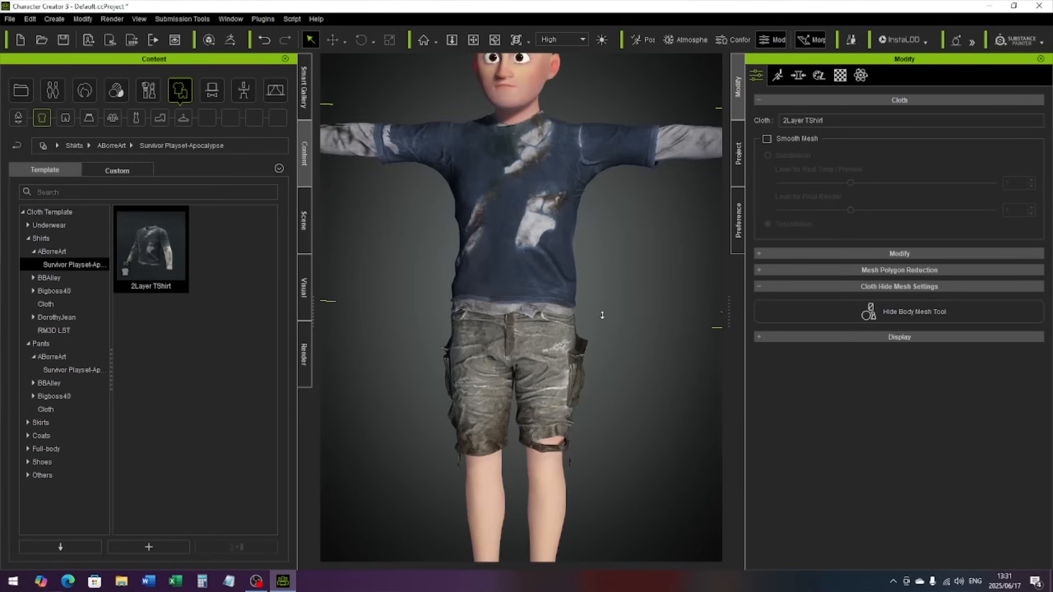
middle_click_drag(615, 253, 591, 401)
right_click_drag(630, 340, 315, 341)
right_click_drag(471, 330, 660, 309)
scroll(613, 323, "down", 5)
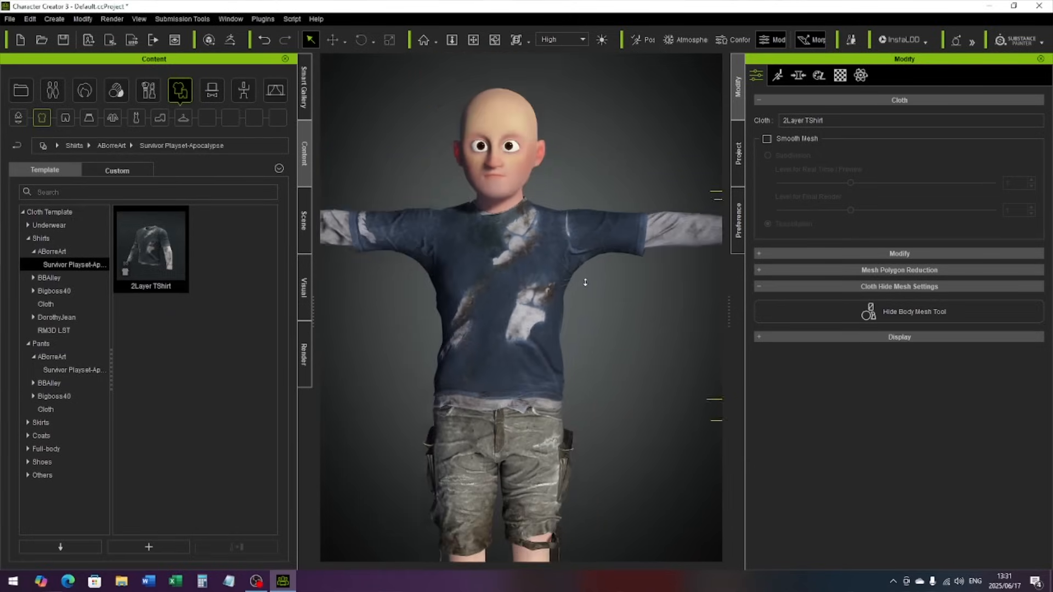
middle_click_drag(614, 323, 620, 288)
right_click_drag(618, 290, 522, 298)
mouse_move(548, 289)
middle_mouse_down()
mouse_move(557, 284)
mouse_move(539, 289)
middle_mouse_up()
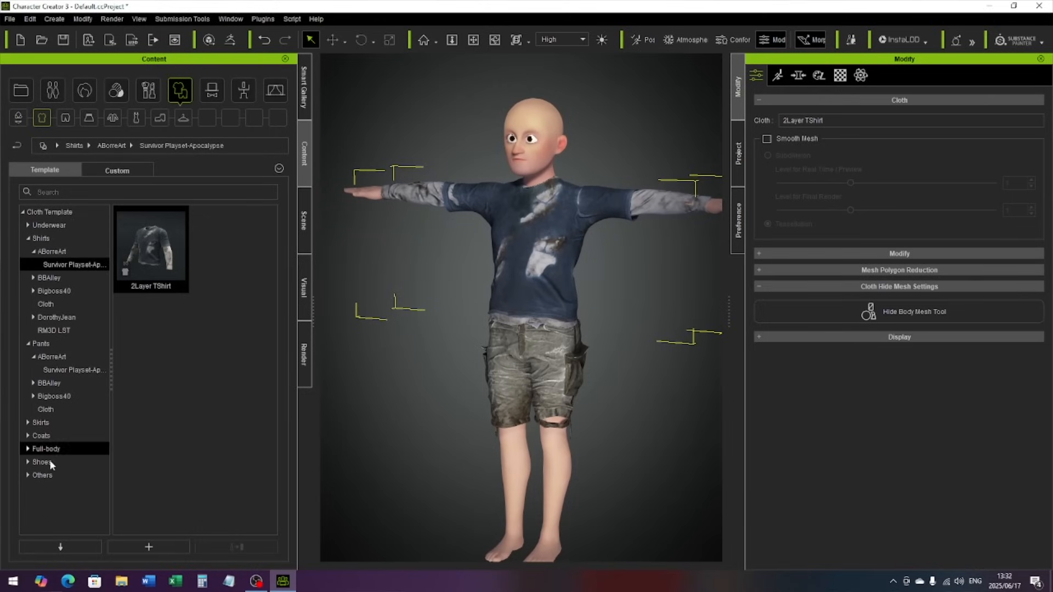
Step: Add the Survivor Playset-Apocalypse Beanie to the character, using Fit Body Shape and the Other skin weight preset
left_click(49, 477)
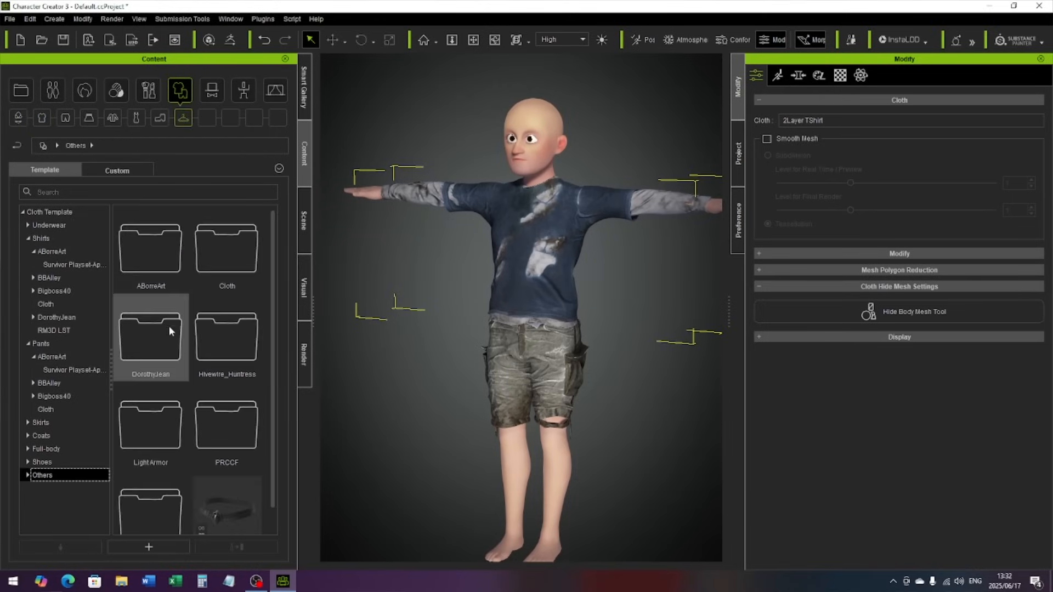
double_click(154, 244)
double_click(153, 245)
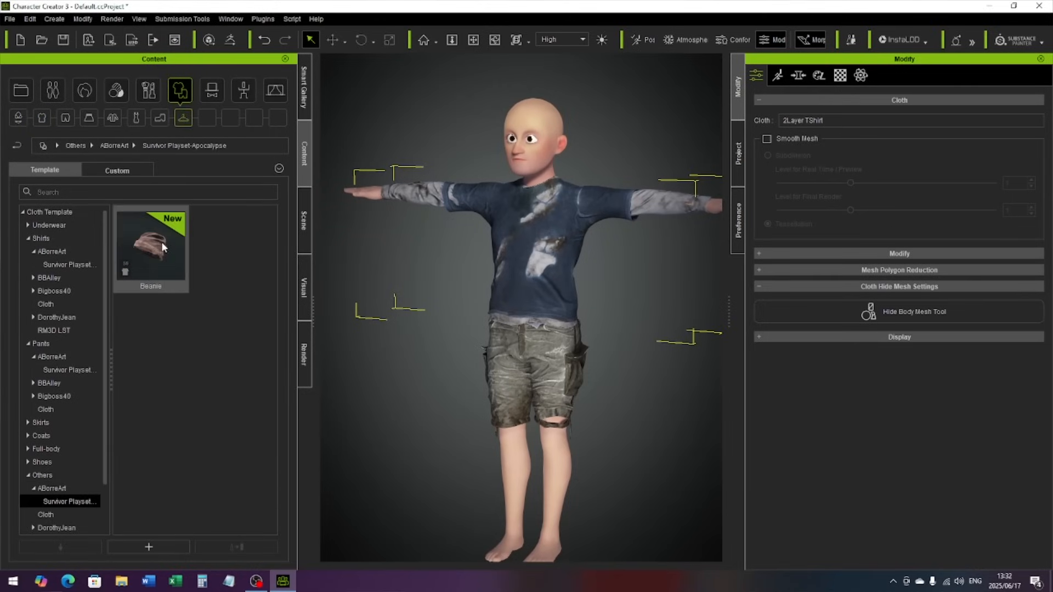
double_click(162, 248)
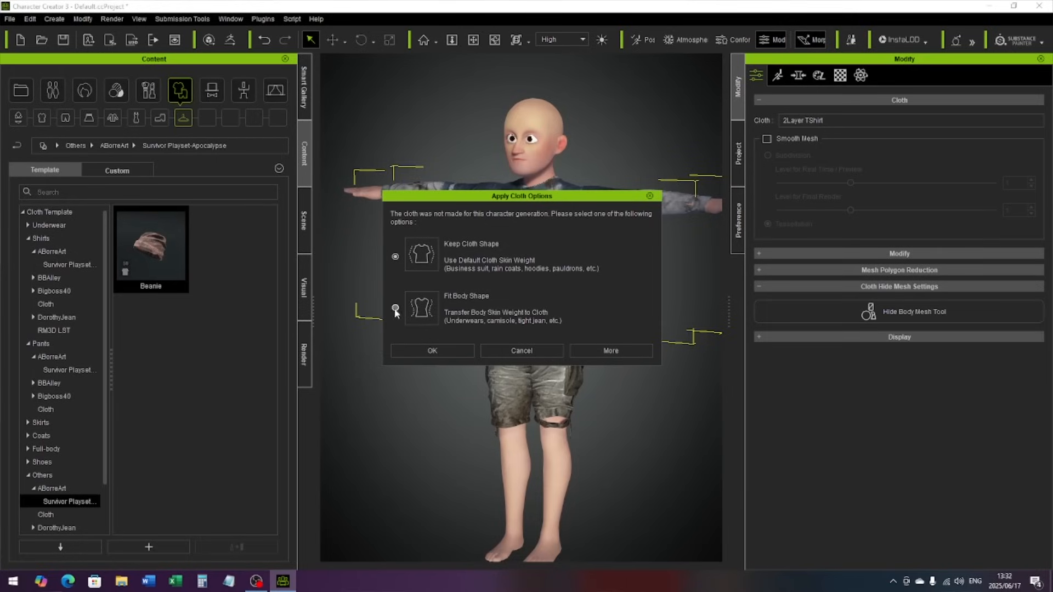
left_click(431, 351)
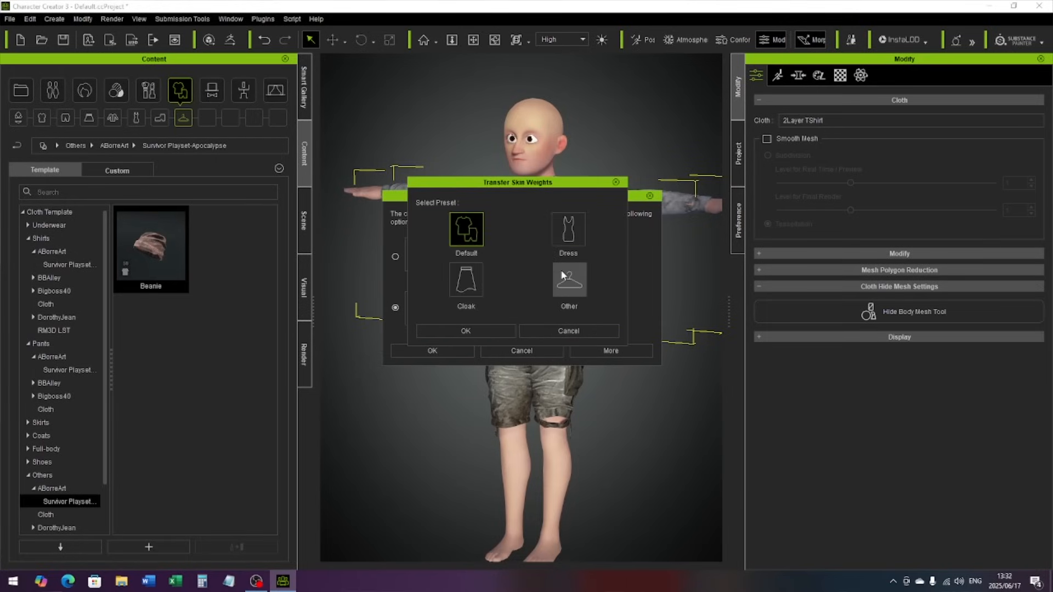
left_click(571, 291)
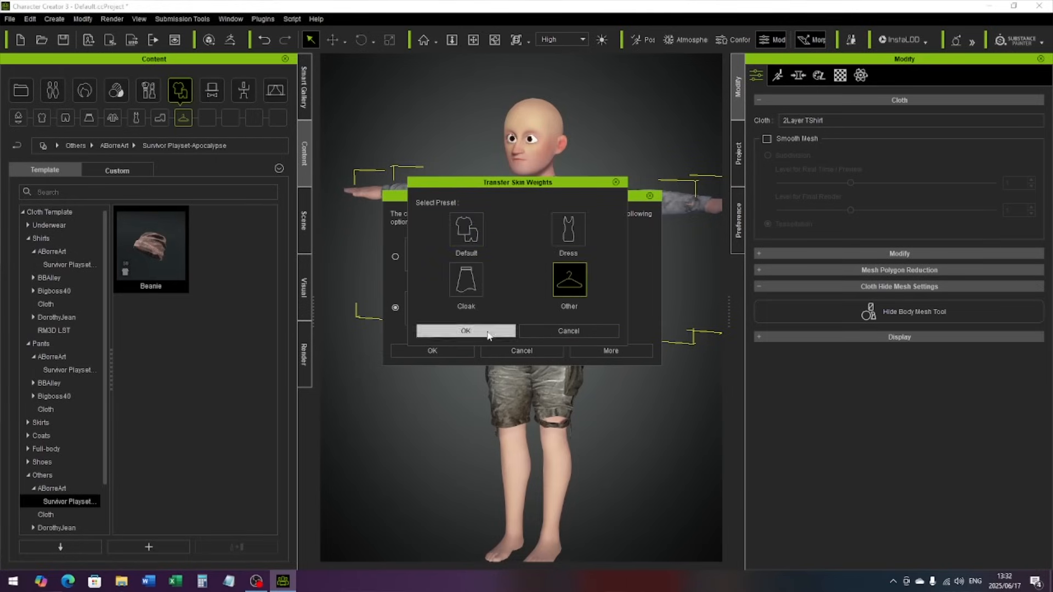
left_click(466, 331)
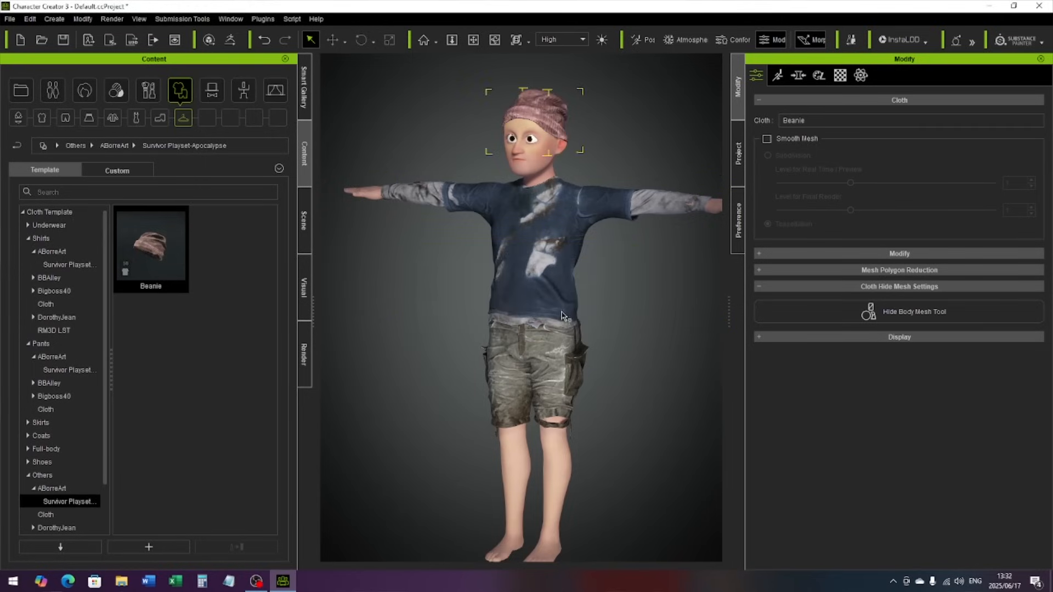
Step: Examine how the beanie fits the character's head up close
left_click_drag(638, 298, 605, 294, "alt")
right_click_drag(605, 291, 609, 242, "alt")
middle_click_drag(591, 371, 583, 418, "alt")
left_click_drag(583, 418, 529, 515, "alt")
right_click_drag(529, 515, 583, 333, "alt")
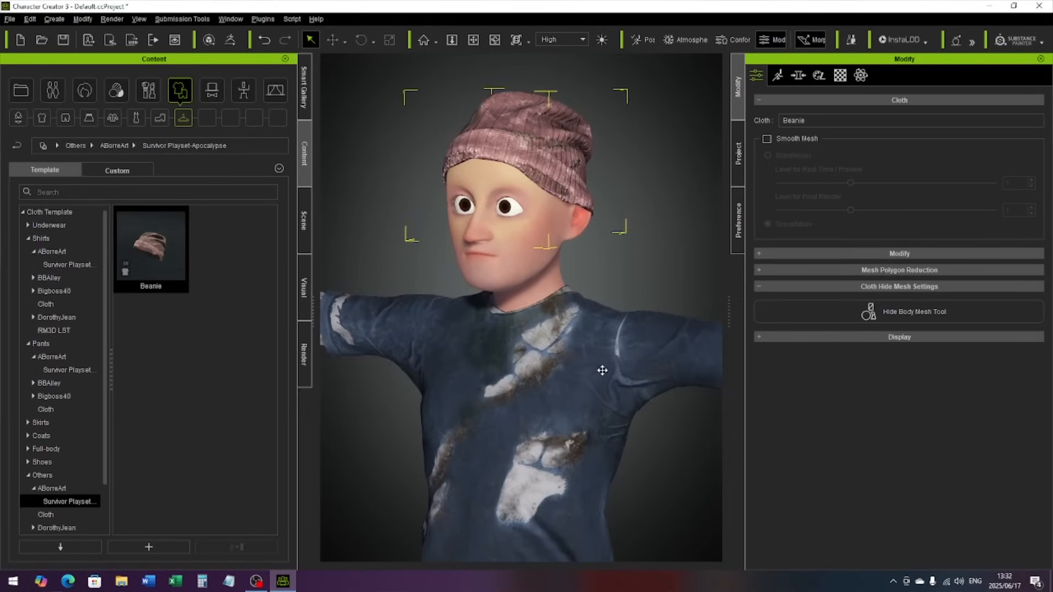
middle_click_drag(602, 369, 603, 371, "alt")
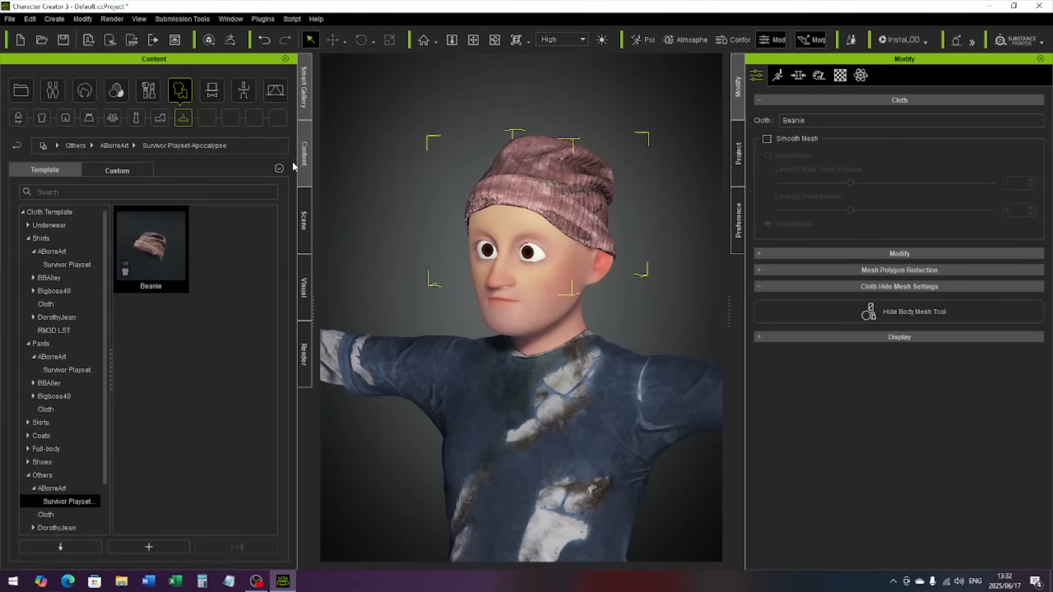
Step: Select the CC3_Base_Plus(0) avatar and preview its eyes closed and open again
left_click(77, 161)
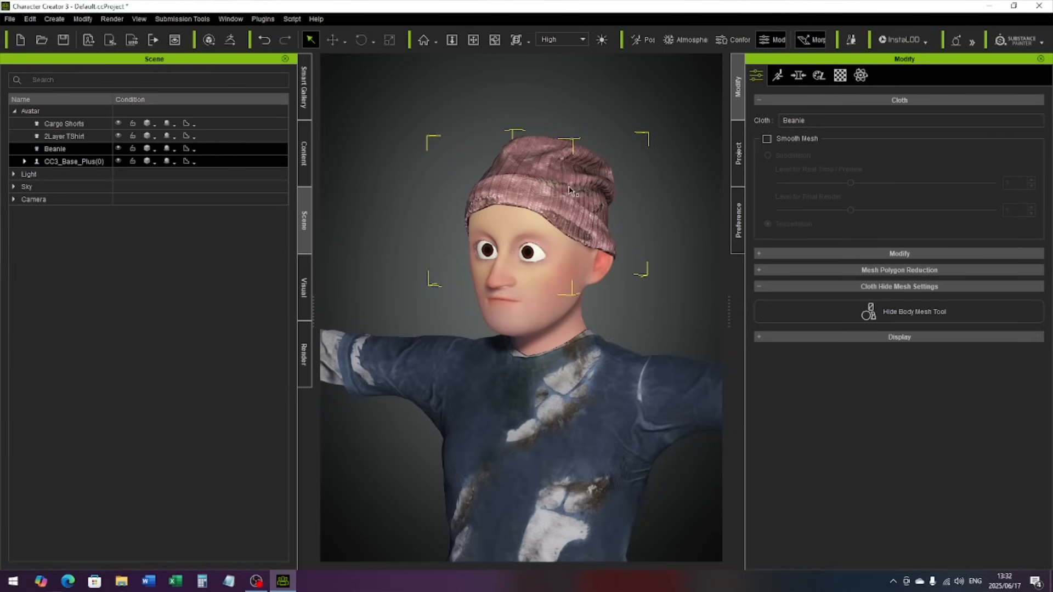
left_click(792, 203)
left_click(792, 201)
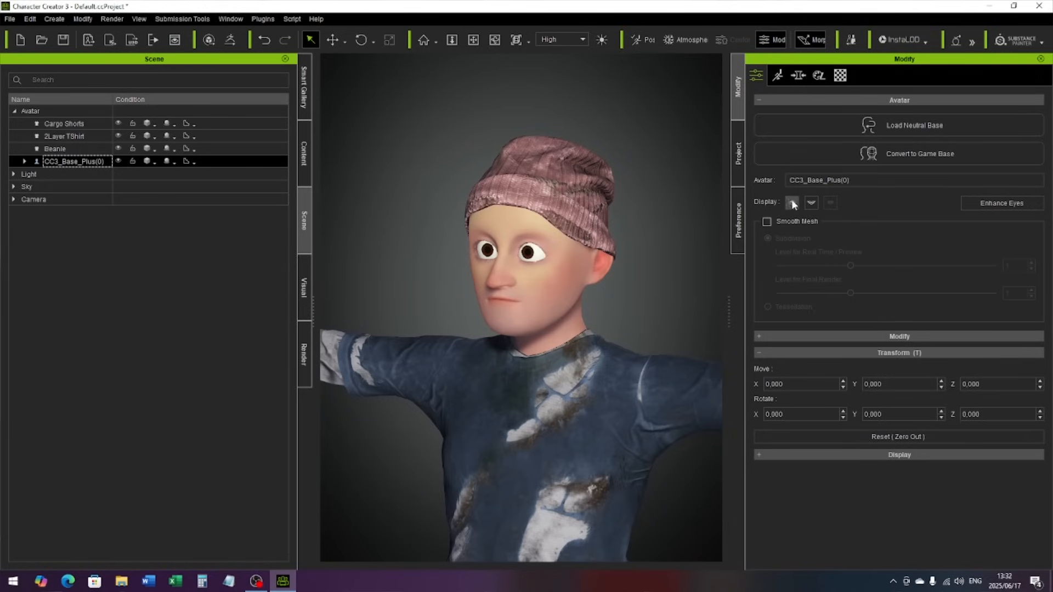
left_click(83, 20)
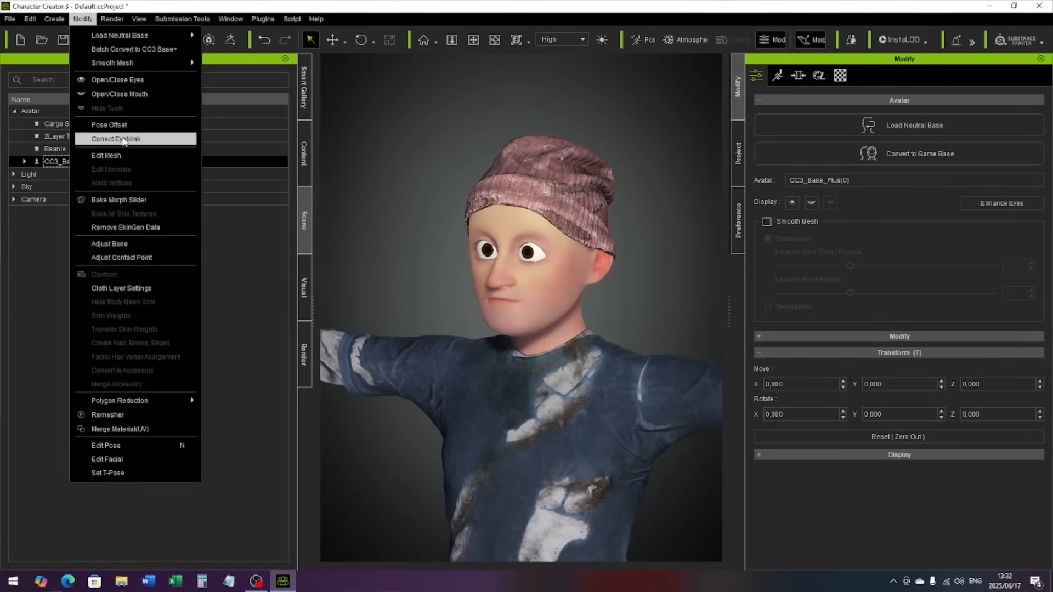
key("Escape")
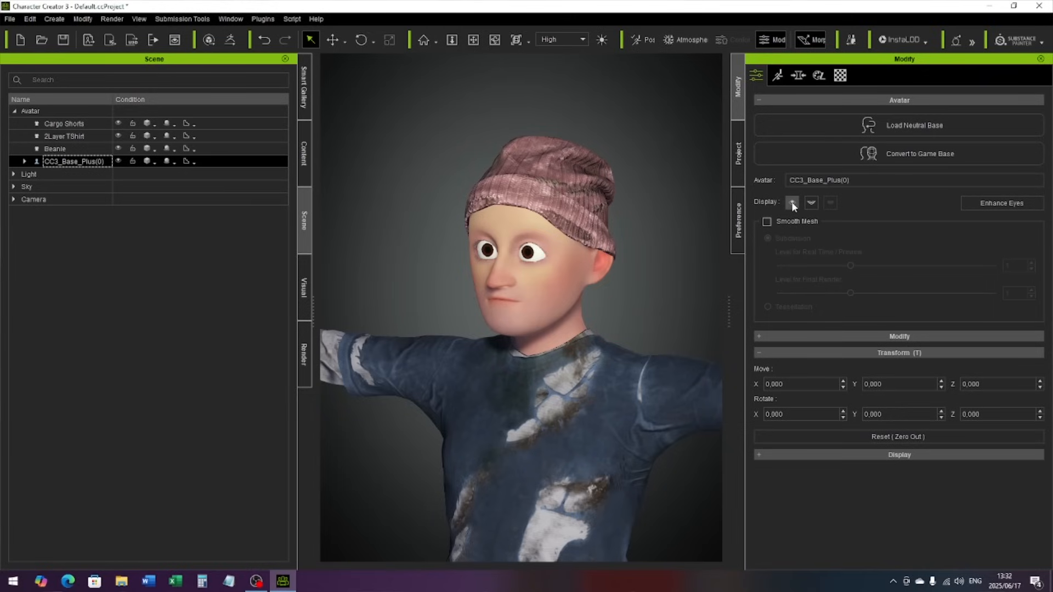
left_click(792, 202)
left_click(792, 202)
Step: Enhance the avatar's eyes by creating the Tear Line and Eye Occlusion elements
left_click(996, 204)
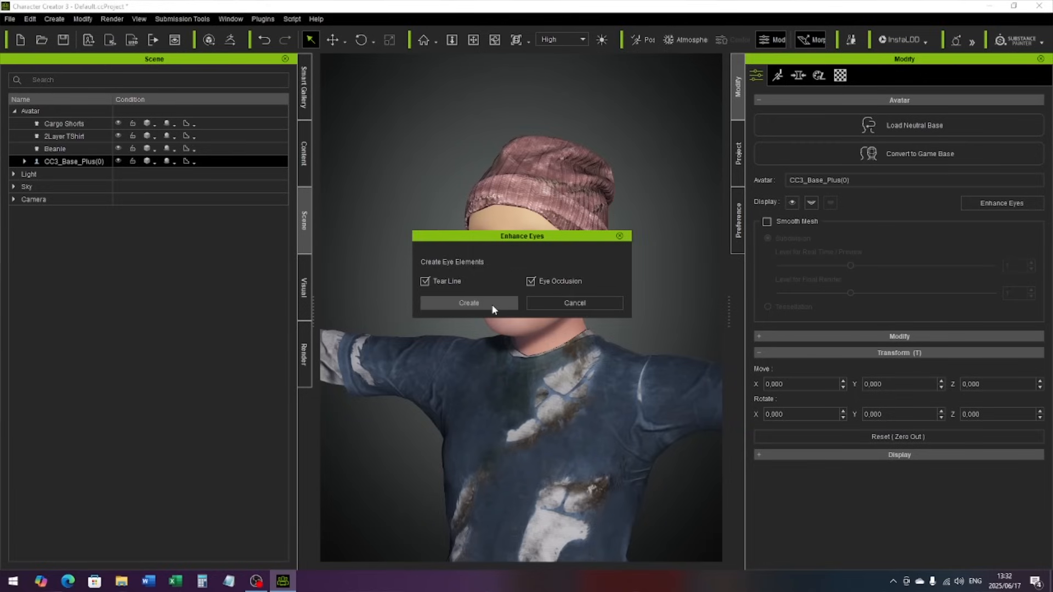
left_click(493, 309)
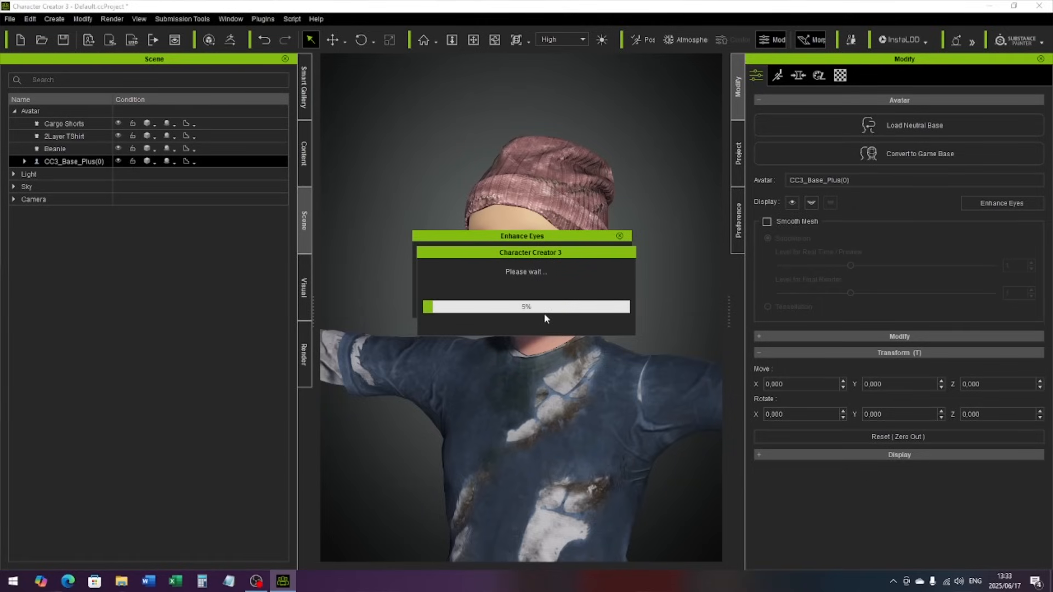
left_click(571, 300)
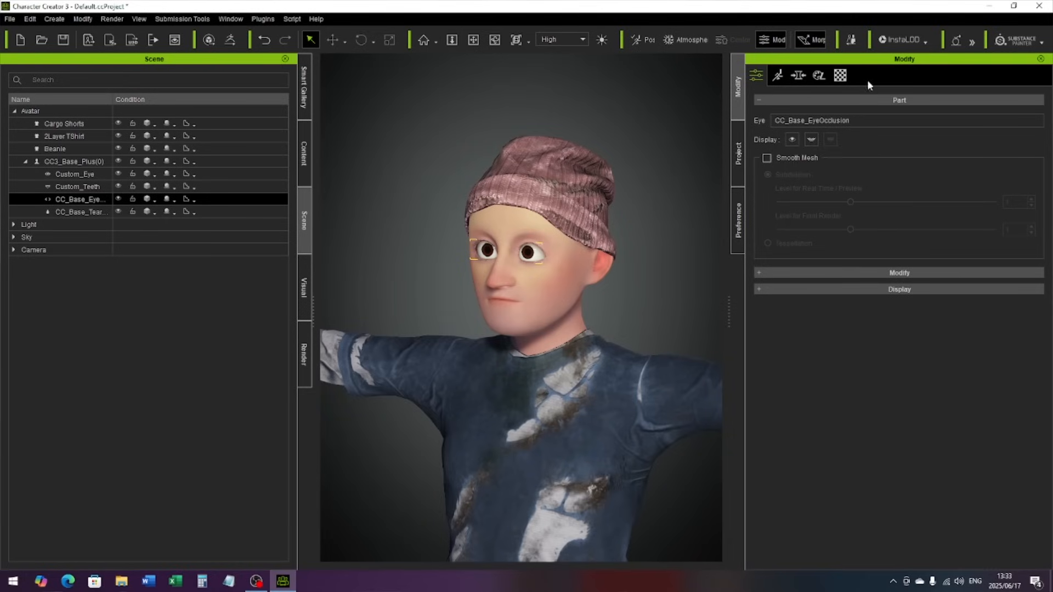
Step: Apply the Base Male eyebrow preset to the character's face as makeup
left_click(819, 75)
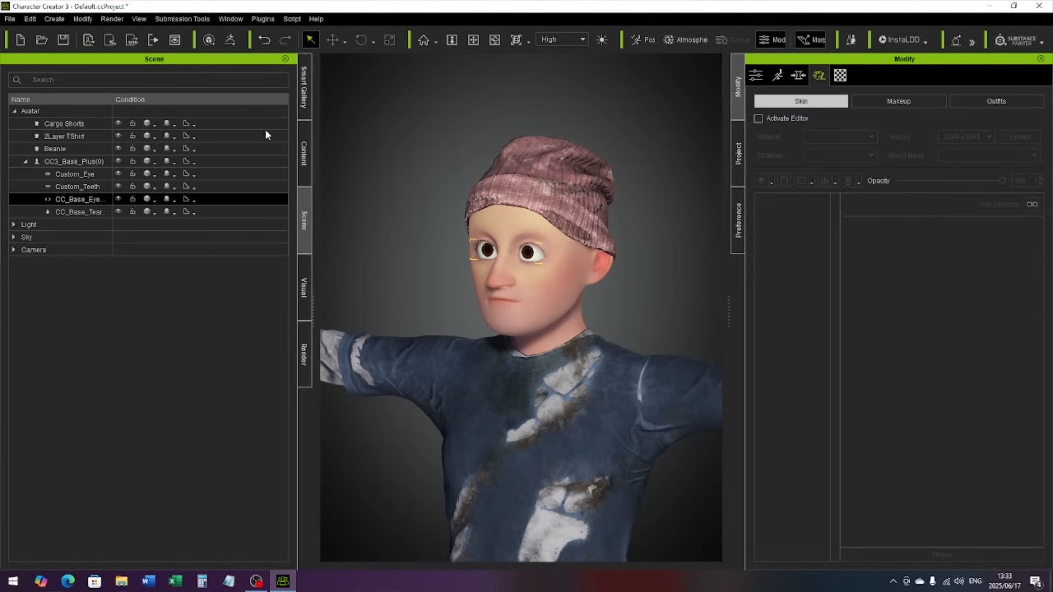
left_click(889, 104)
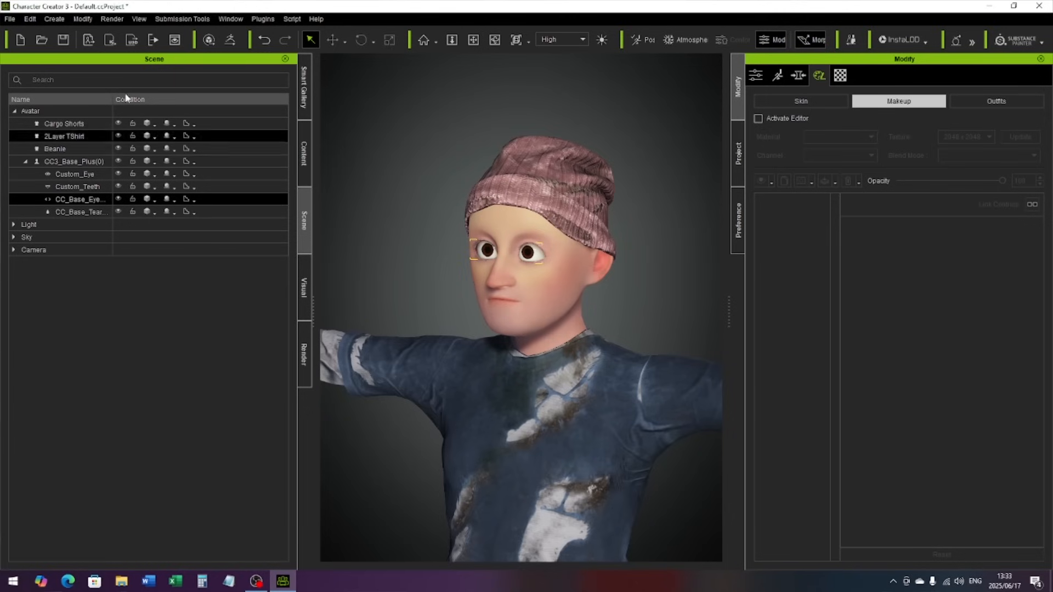
left_click(148, 92)
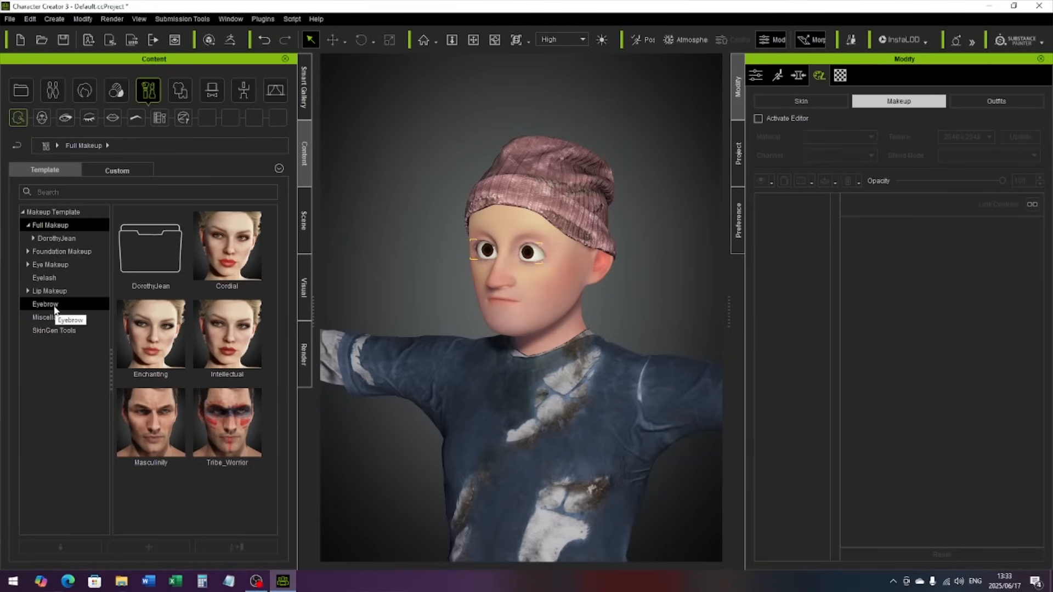
left_click(57, 305)
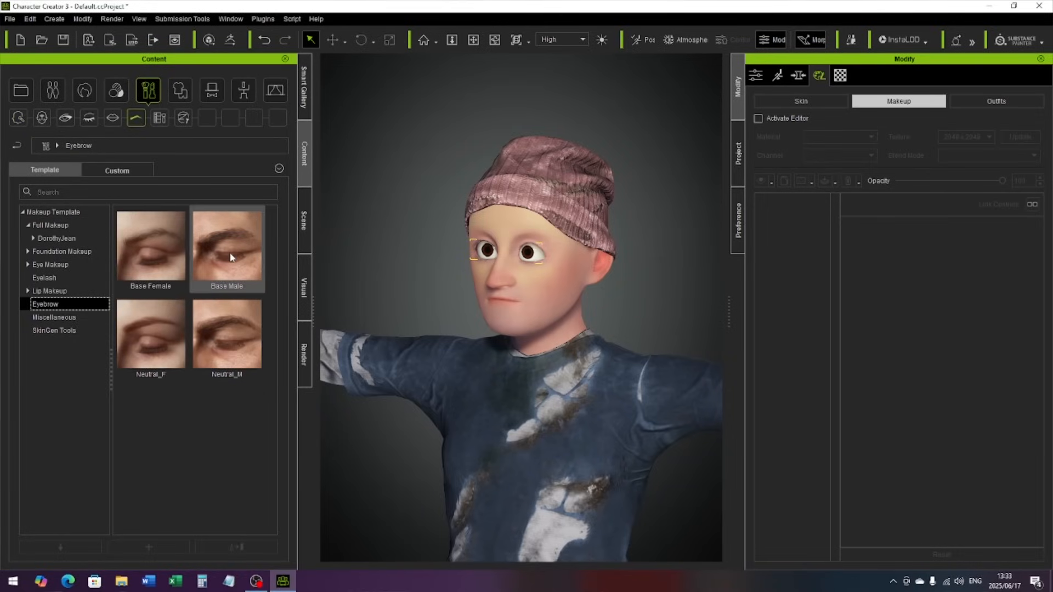
left_click_drag(231, 258, 453, 244)
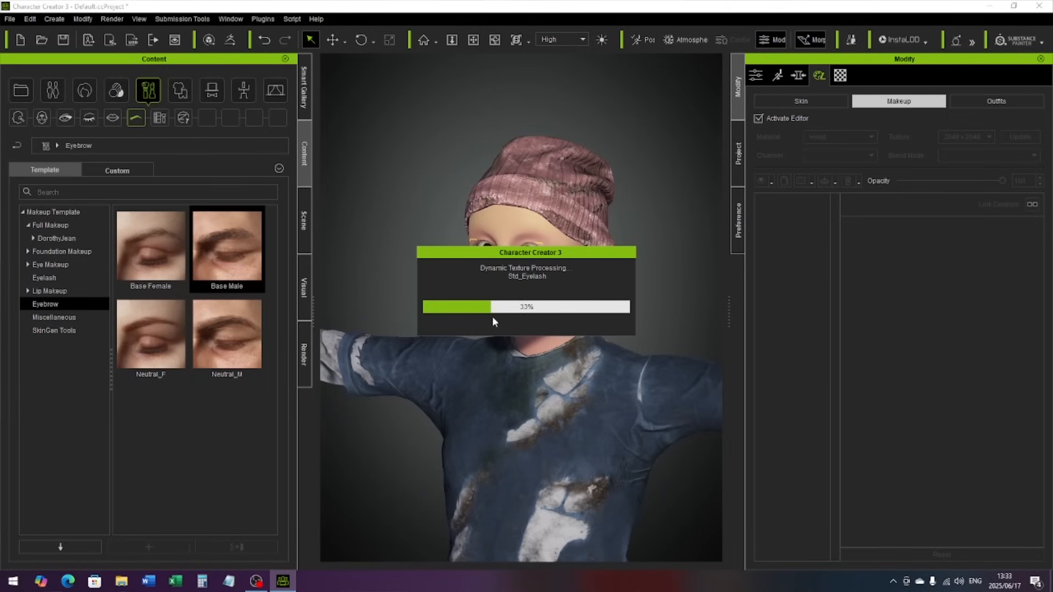
left_click(614, 316)
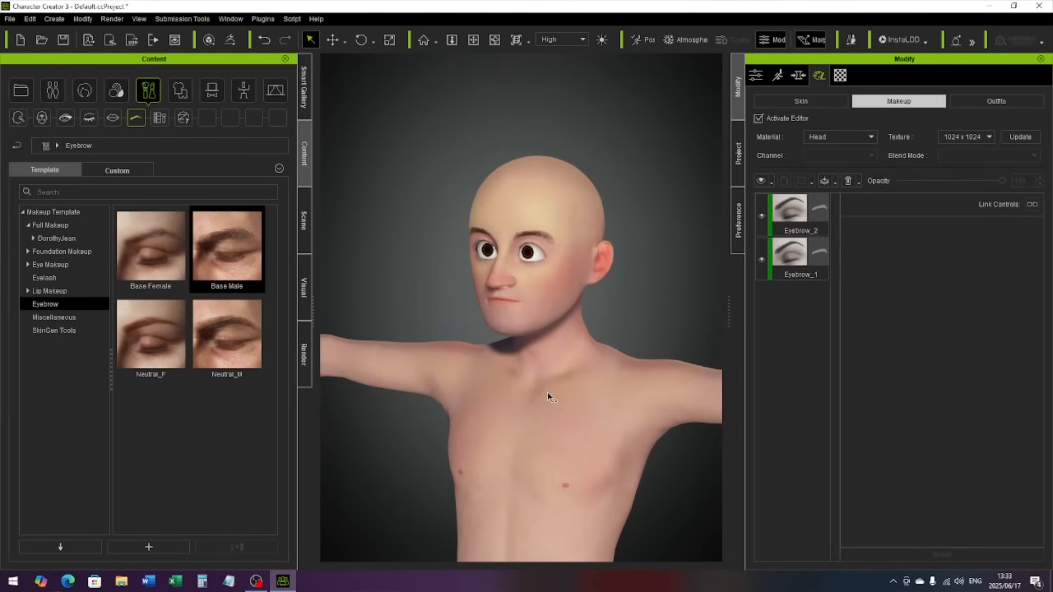
Step: Try the Mascara_Bushy eyelashes on the character and replace them with the Bushy eyelash preset
scroll(592, 383, "up", 2)
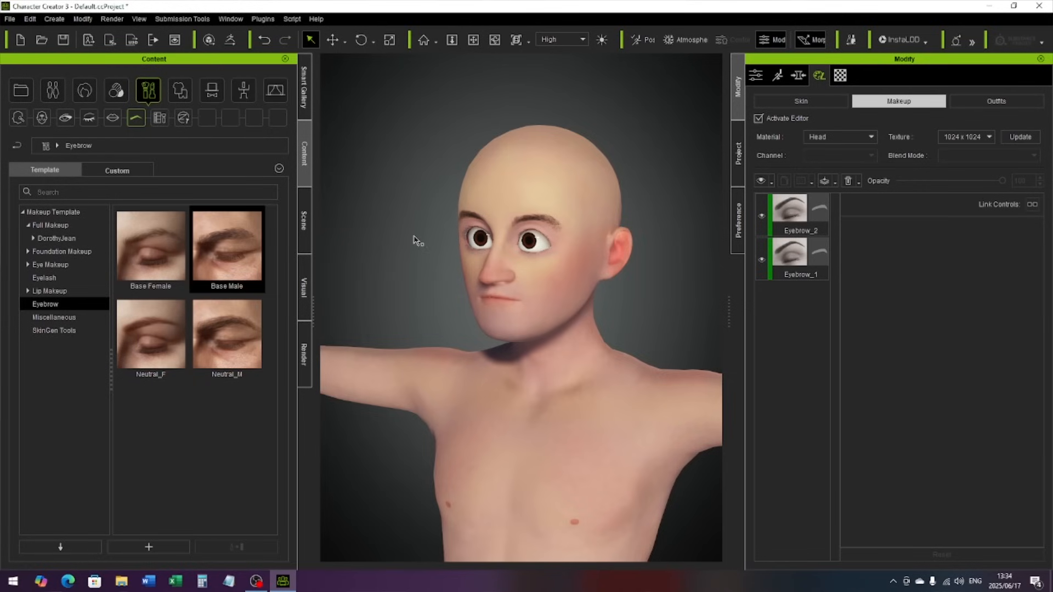
scroll(416, 239, "up", 3)
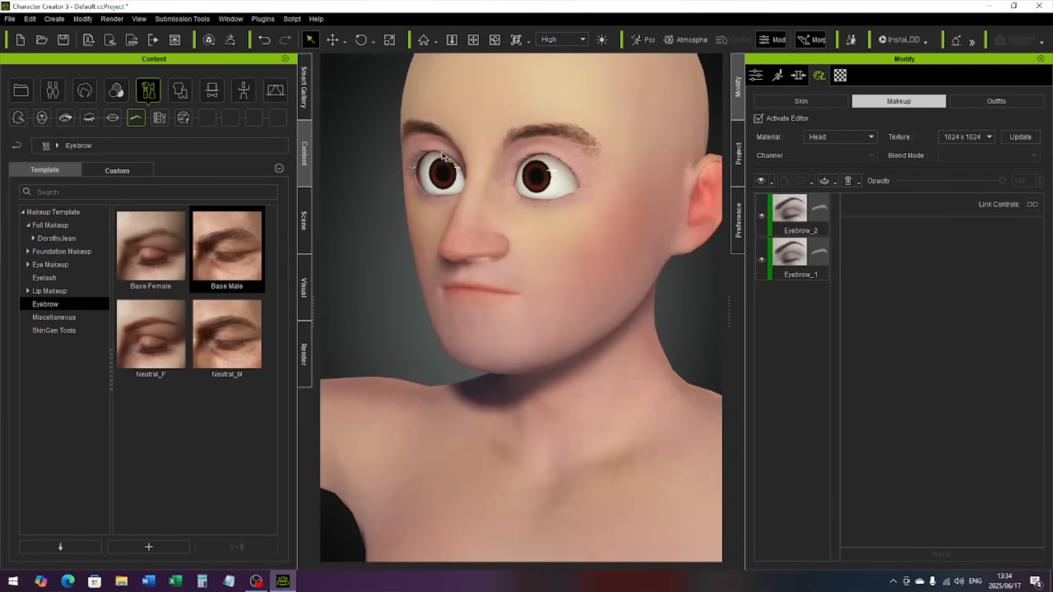
scroll(430, 159, "down", 1)
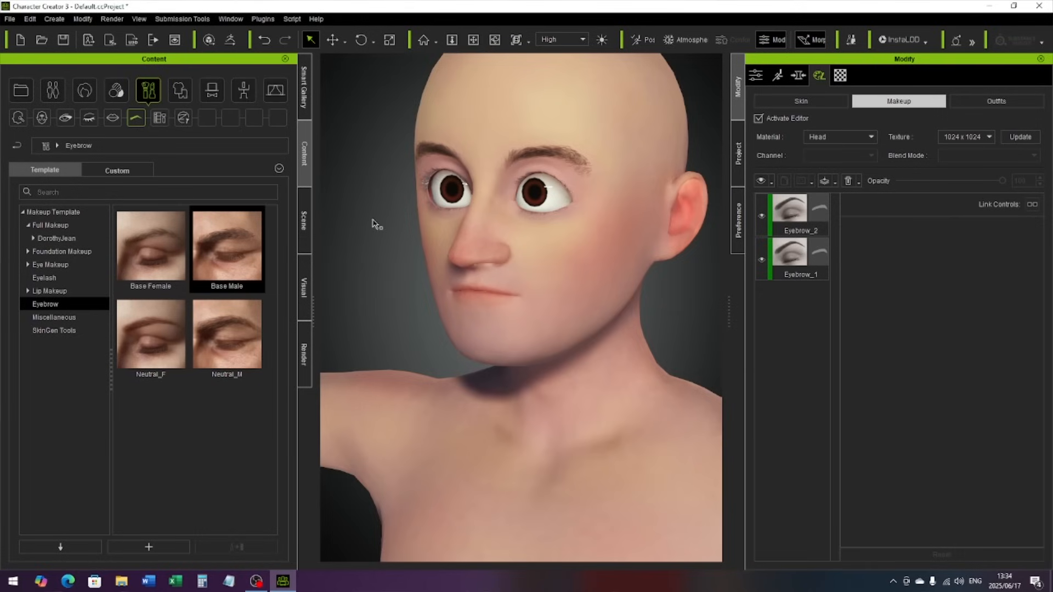
left_click(245, 315)
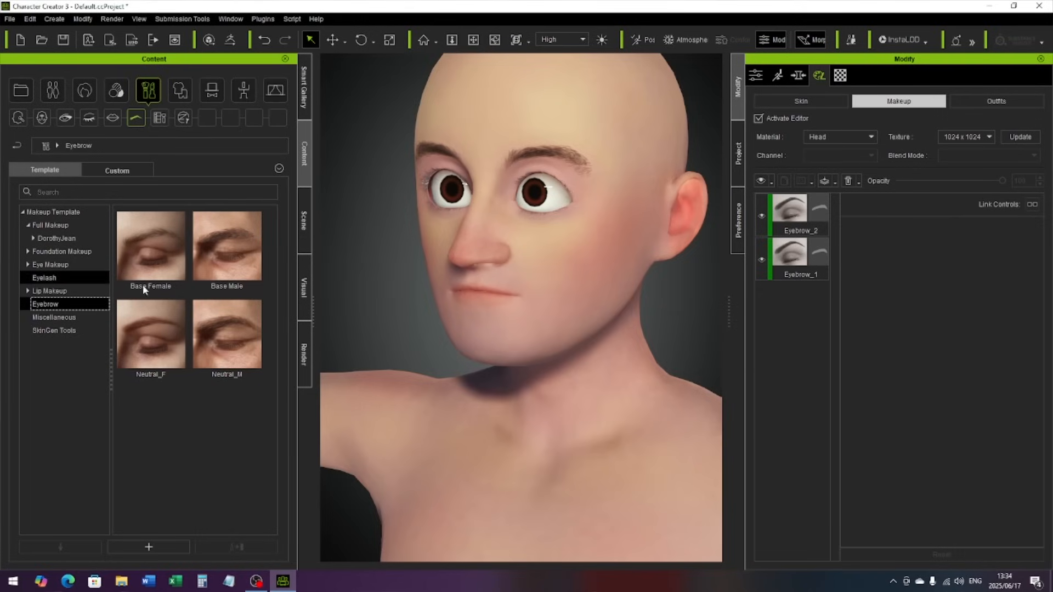
left_click(93, 277)
double_click(258, 258)
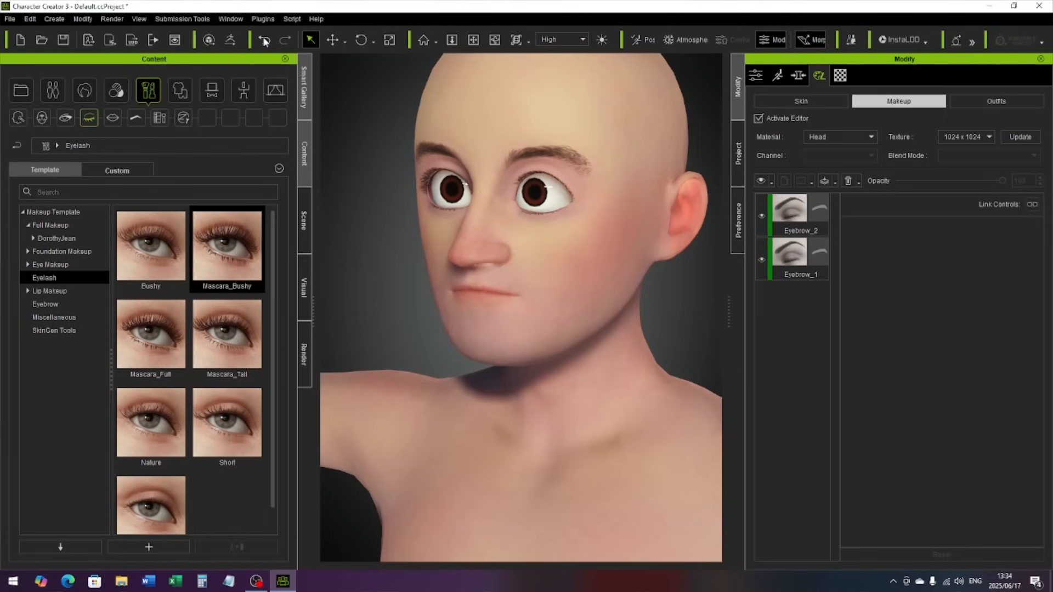
double_click(152, 250)
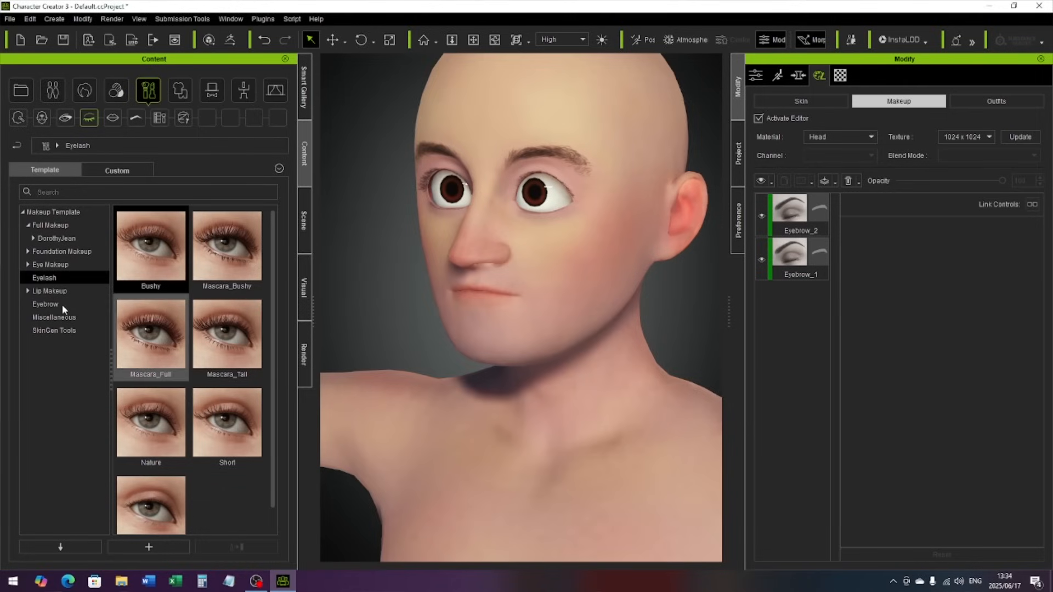
Step: Apply the Nature lip makeup preset to the character
left_click(50, 292)
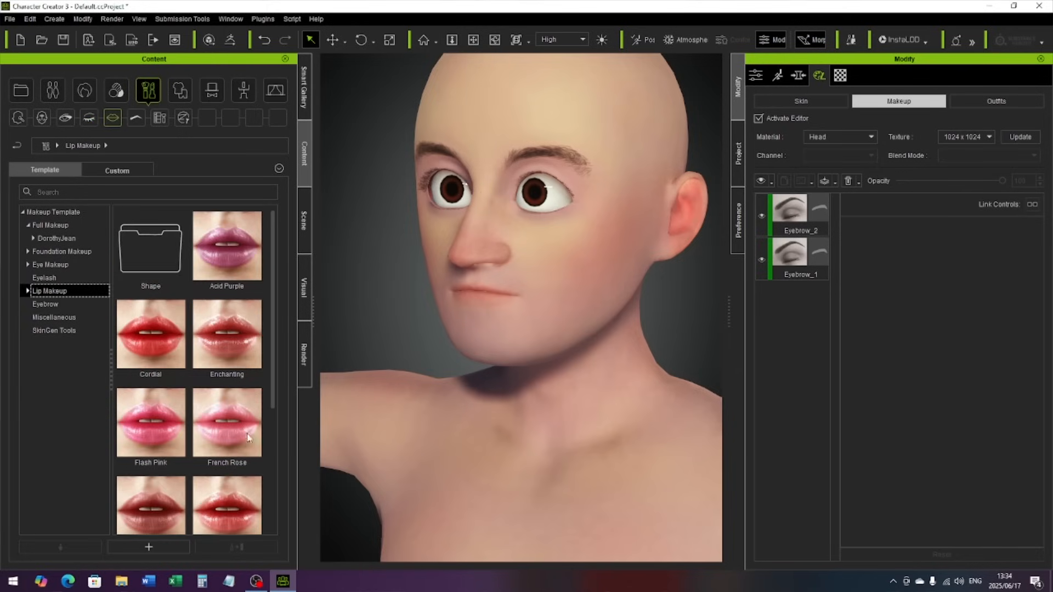
left_click_drag(278, 402, 285, 493)
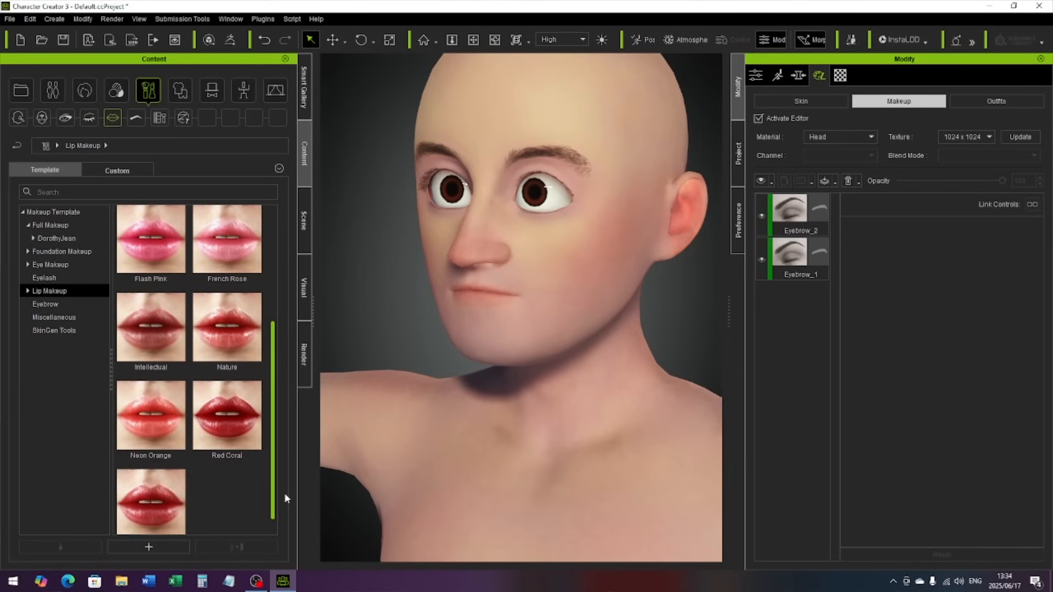
double_click(225, 339)
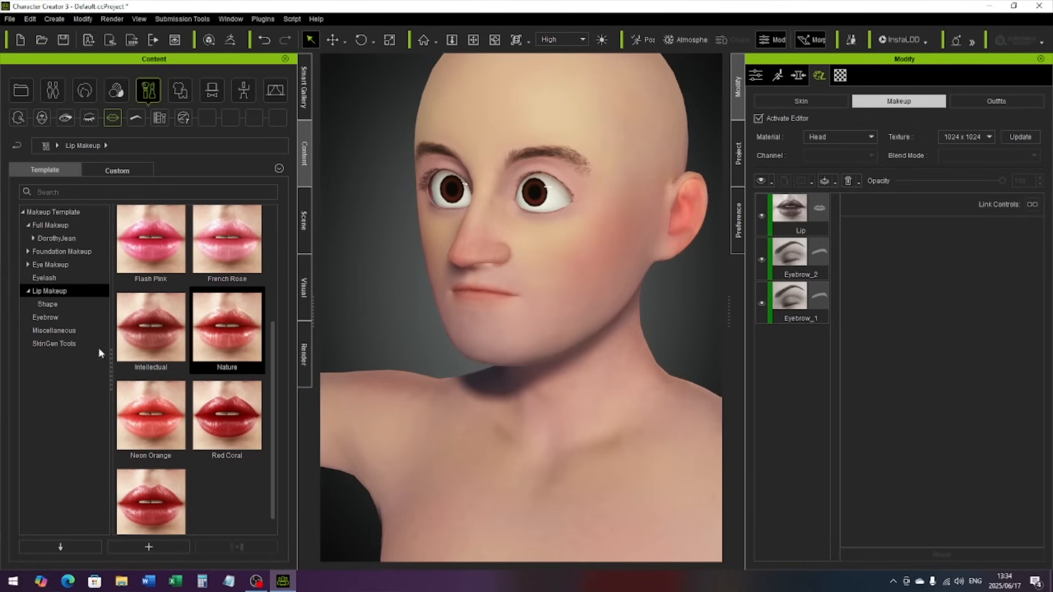
Step: Try the Dirt_02 miscellaneous makeup preset on the character's face and undo it
left_click(53, 344)
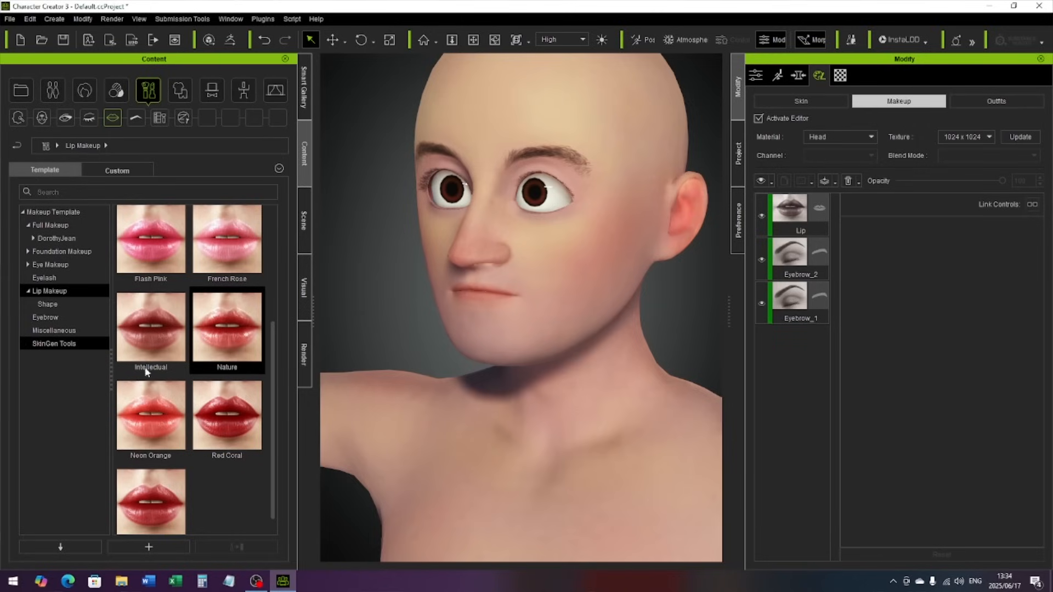
left_click(55, 331)
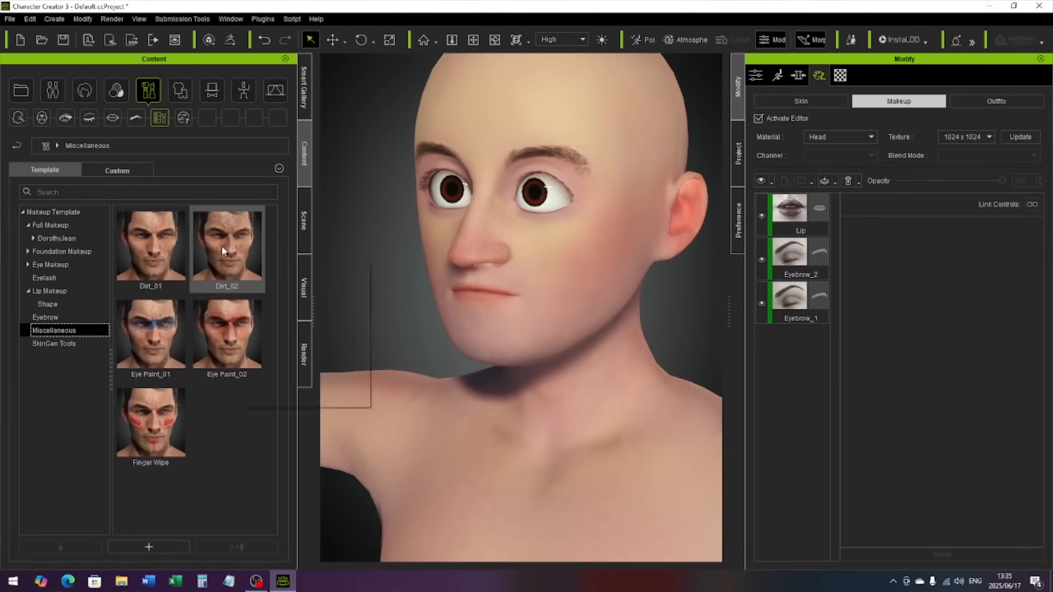
mouse_move(222, 246)
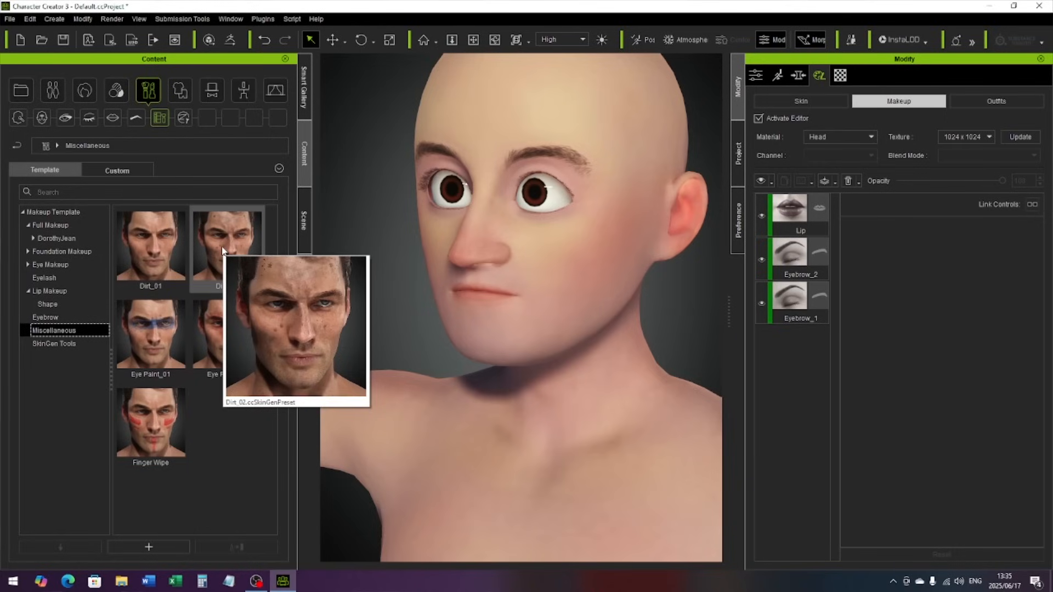
left_click_drag(222, 248, 317, 285)
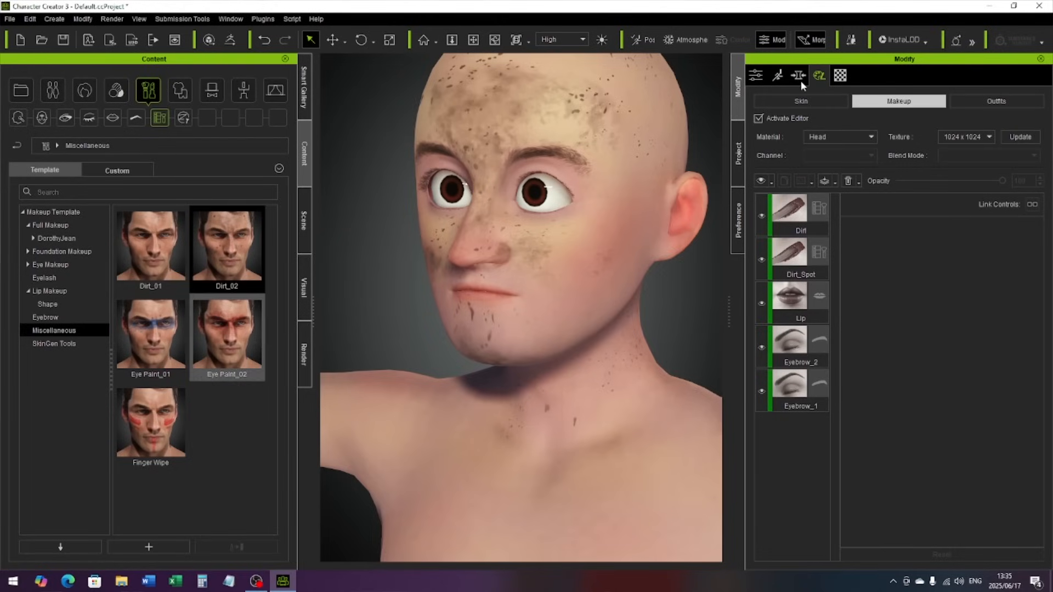
left_click(264, 40)
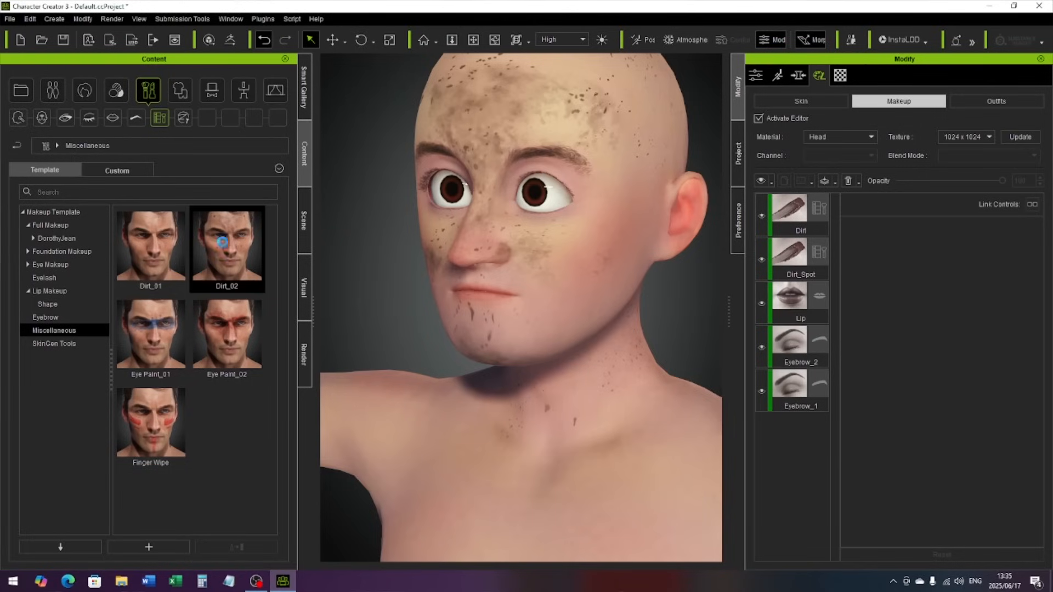
Step: Apply the Dirt_01 makeup preset to the character's face and deactivate the makeup editor
double_click(157, 254)
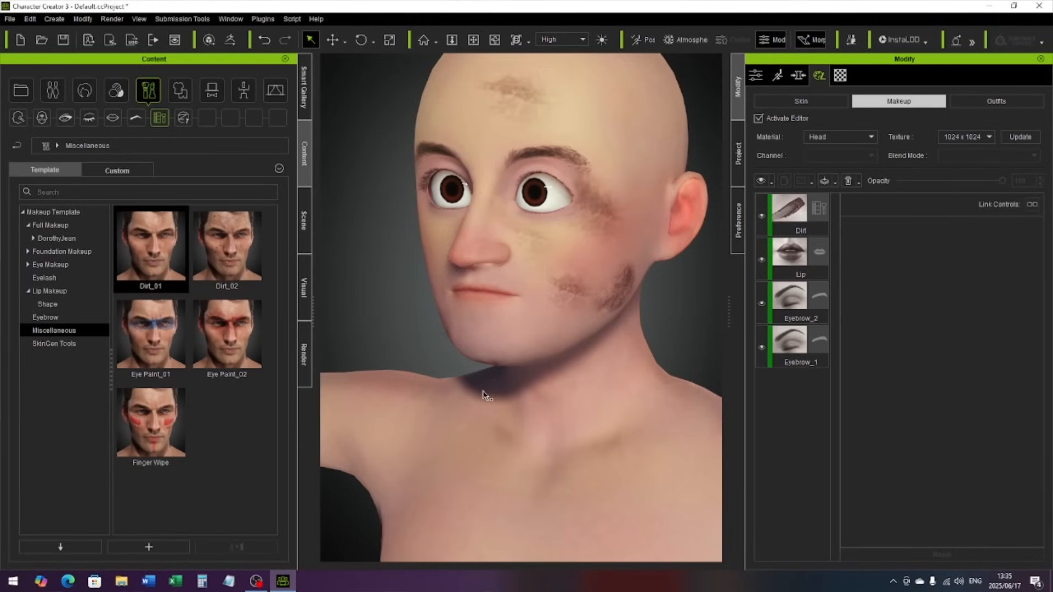
right_click_drag(642, 381, 474, 376)
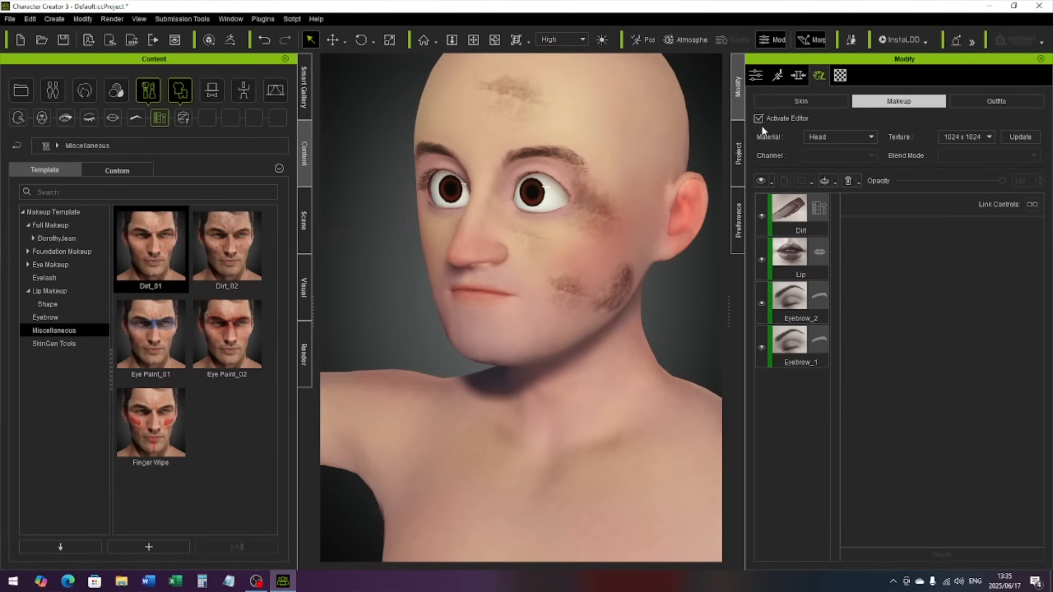
left_click(610, 313)
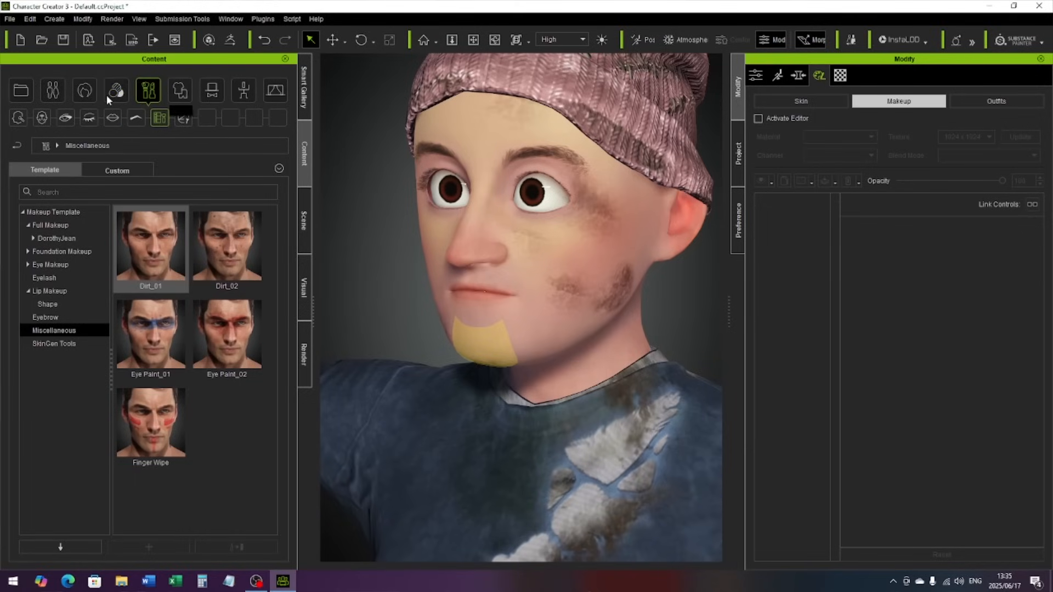
Step: Look through the beard elements and groups, try the Viking beard on the character, and undo it
left_click(85, 92)
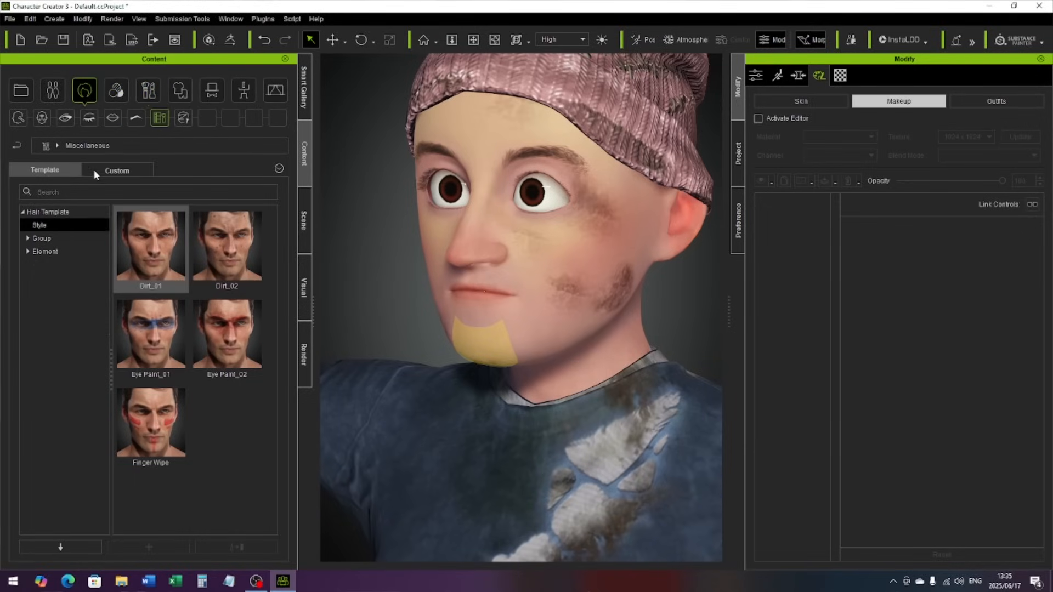
left_click(28, 251)
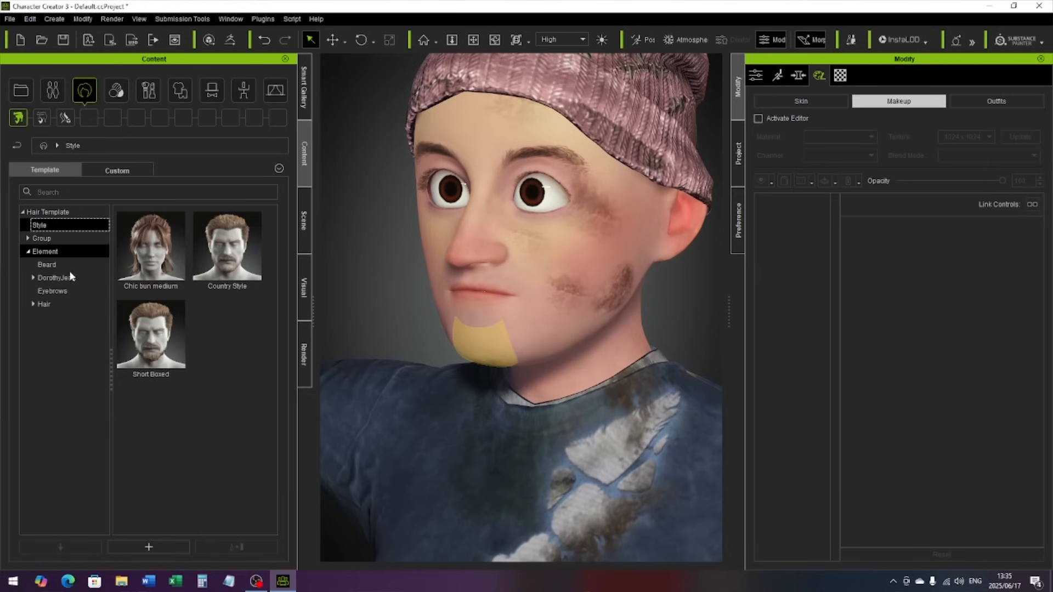
left_click(90, 265)
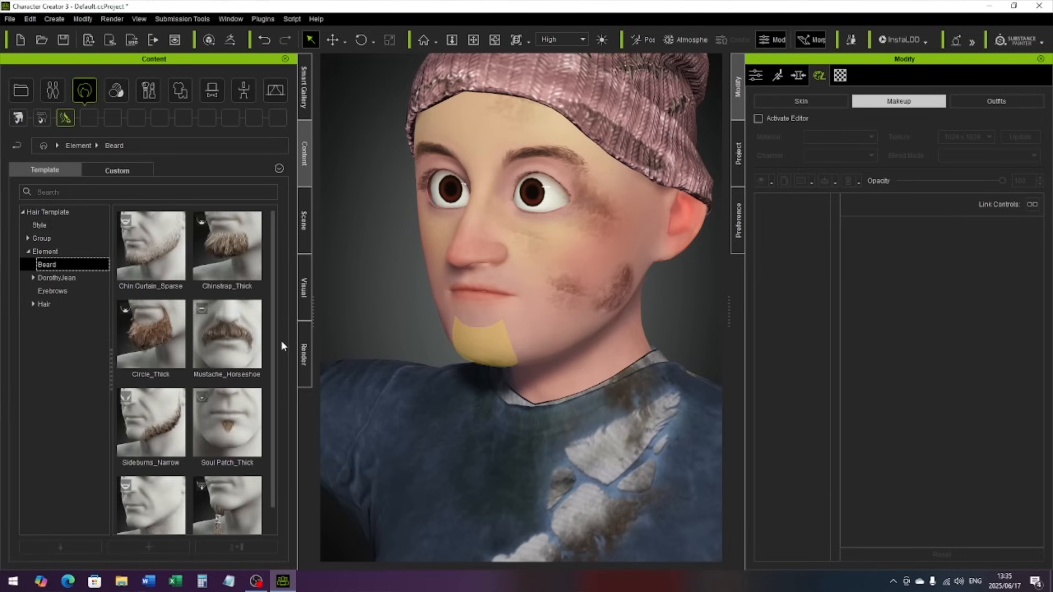
mouse_move(273, 341)
left_mouse_down()
mouse_move(273, 388)
mouse_move(273, 325)
left_mouse_up()
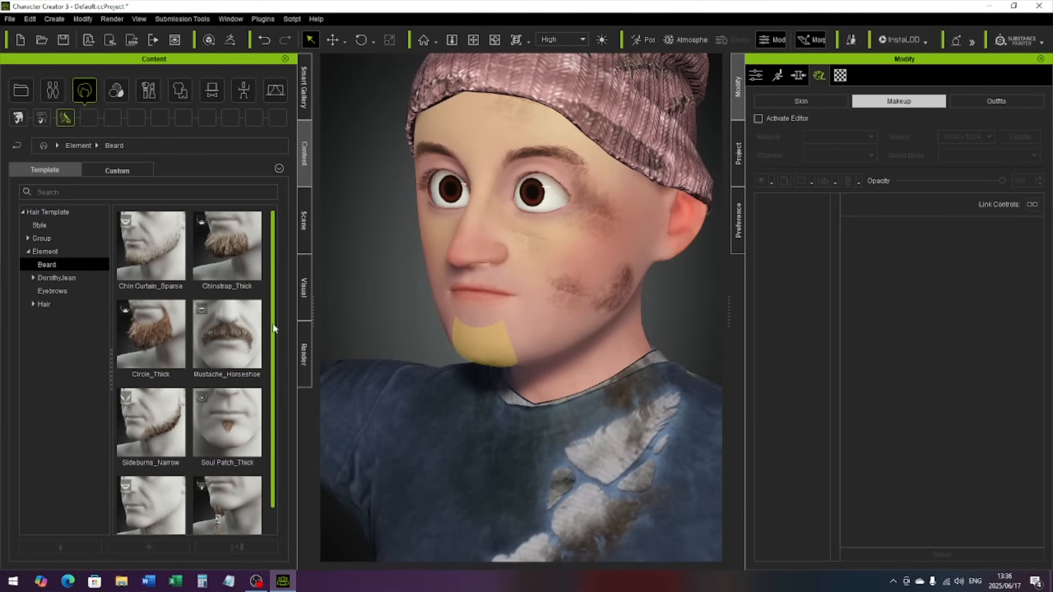
left_click(70, 245)
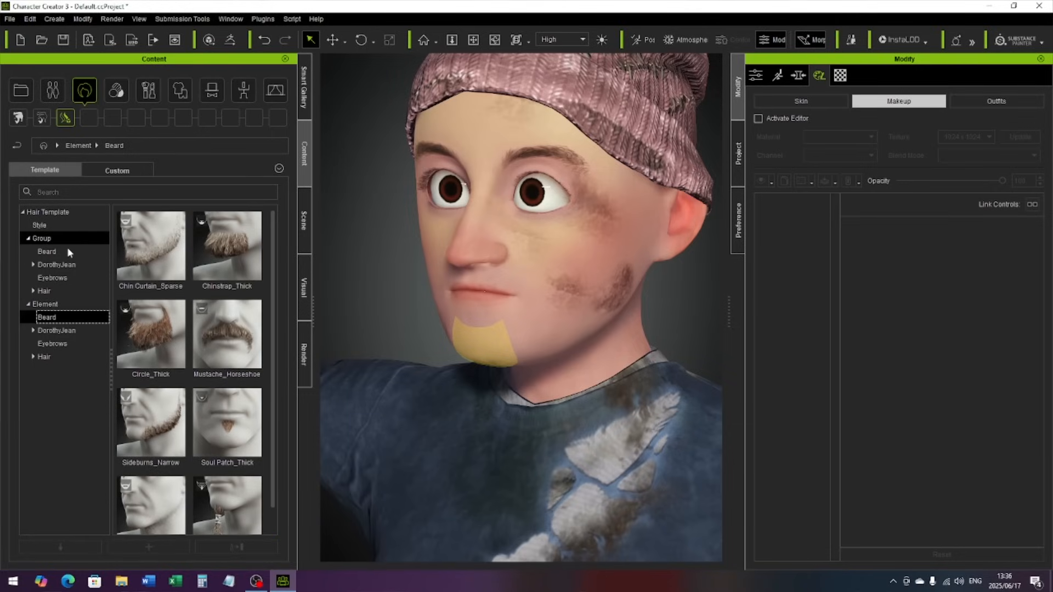
left_click(51, 250)
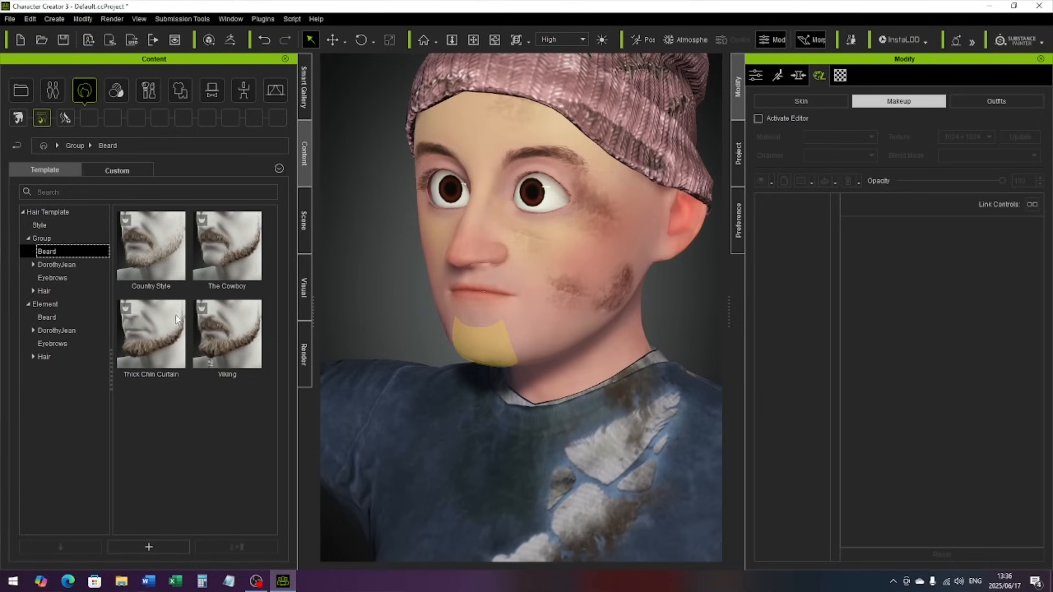
double_click(226, 339)
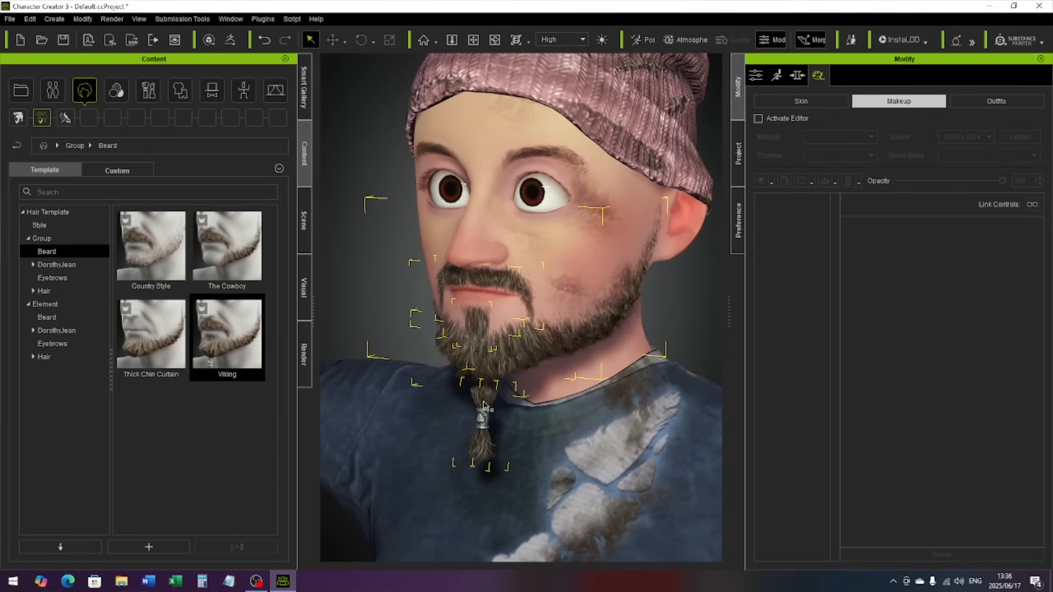
left_click(263, 41)
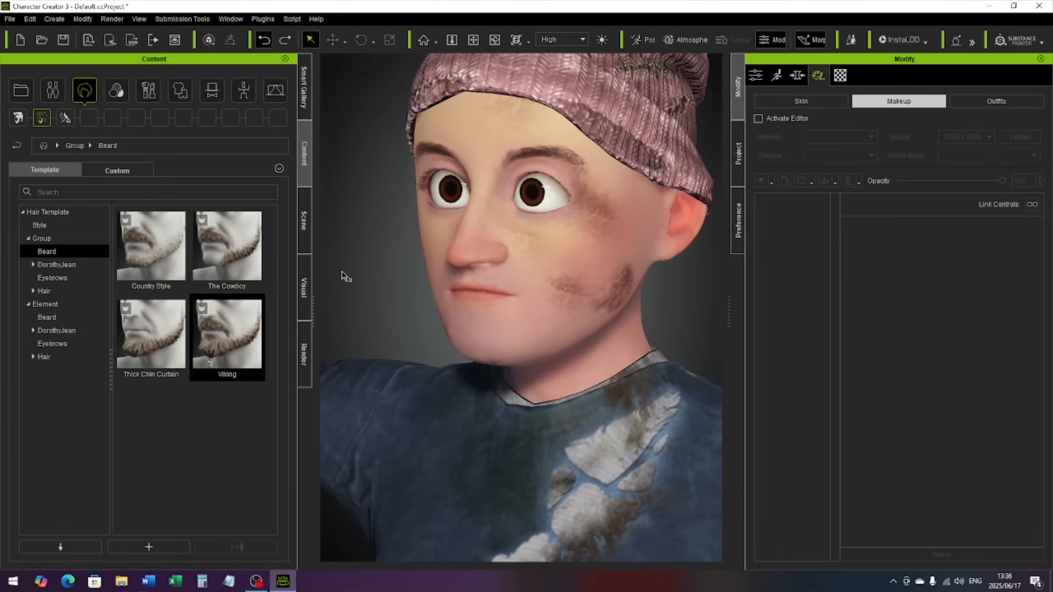
Step: Apply the Country Style beard group to the character and check it on the face from different distances
double_click(154, 246)
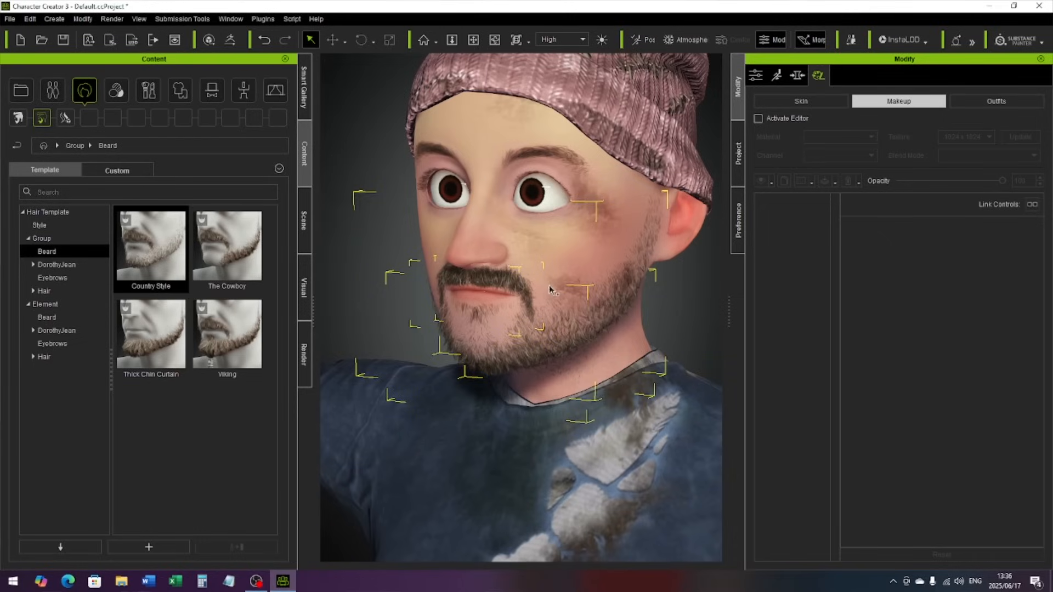
scroll(540, 270, "down", 8)
left_click(638, 173)
right_click_drag(499, 352, 392, 304)
middle_click_drag(559, 306, 559, 302)
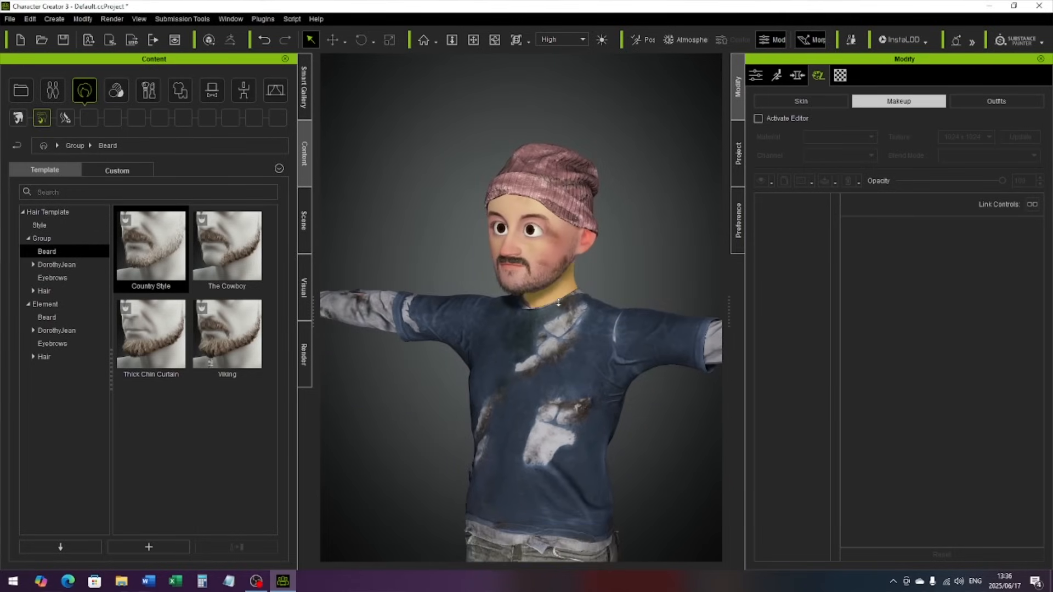
scroll(559, 303, "up", 3)
scroll(558, 302, "up", 3)
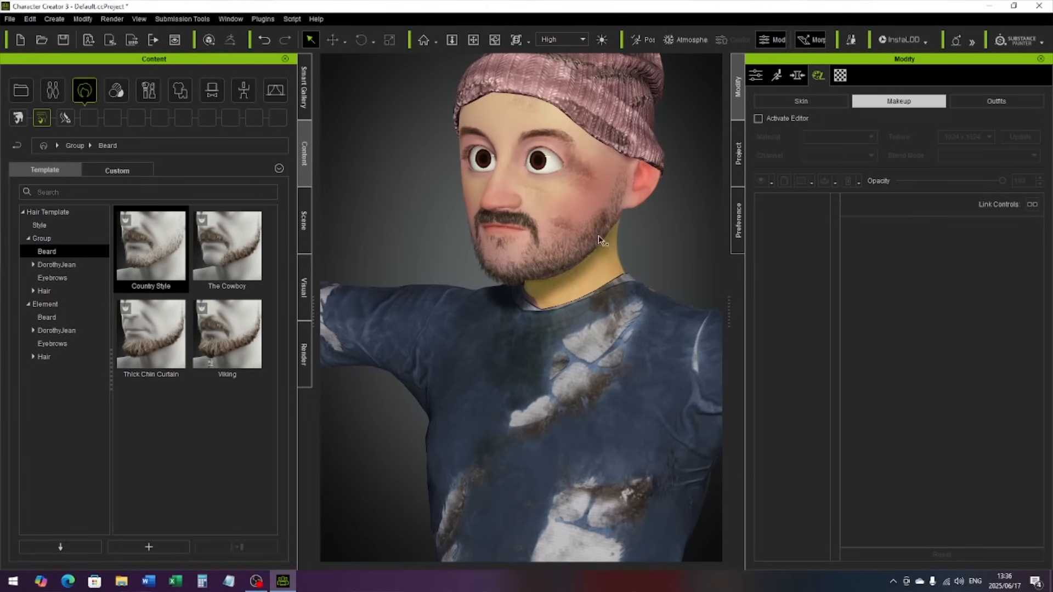
middle_click_drag(625, 280, 612, 326)
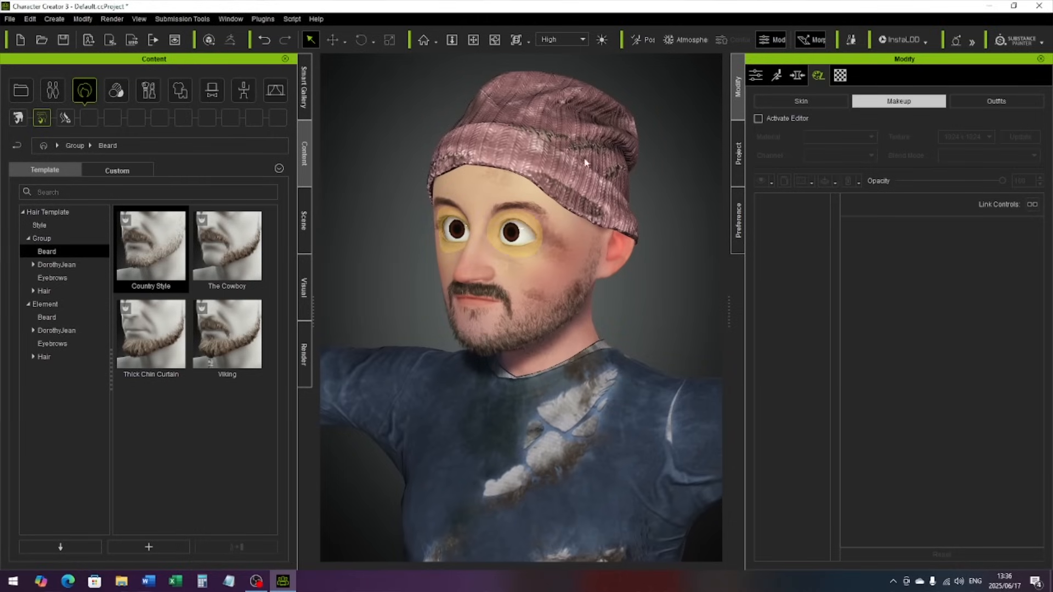
Step: Adjust the base color of the avatar's Irises material in the Custom_Eye mesh by setting its hue to 44
left_click(305, 220)
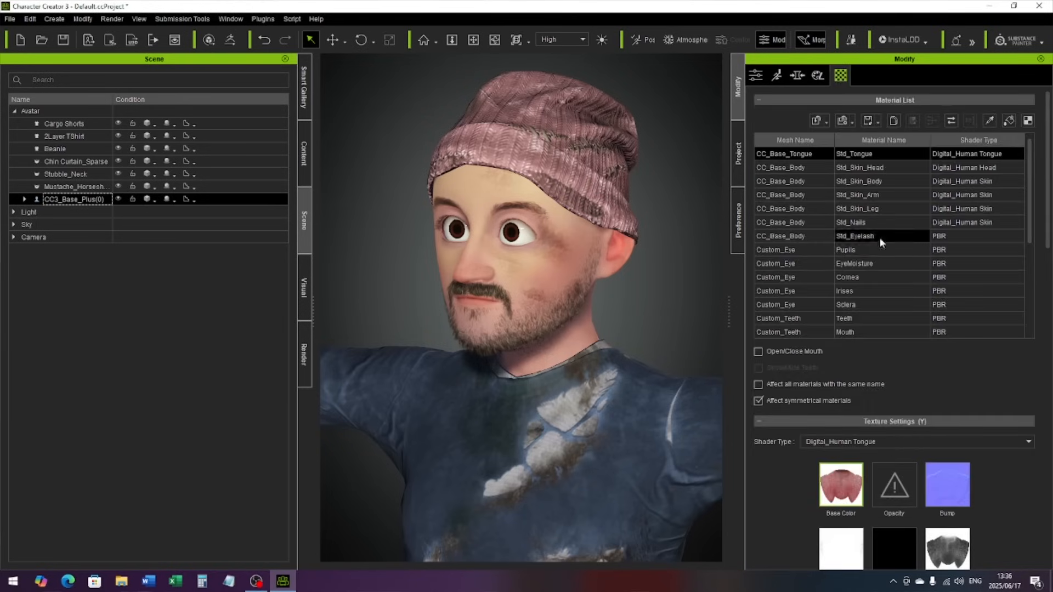
left_click(786, 291)
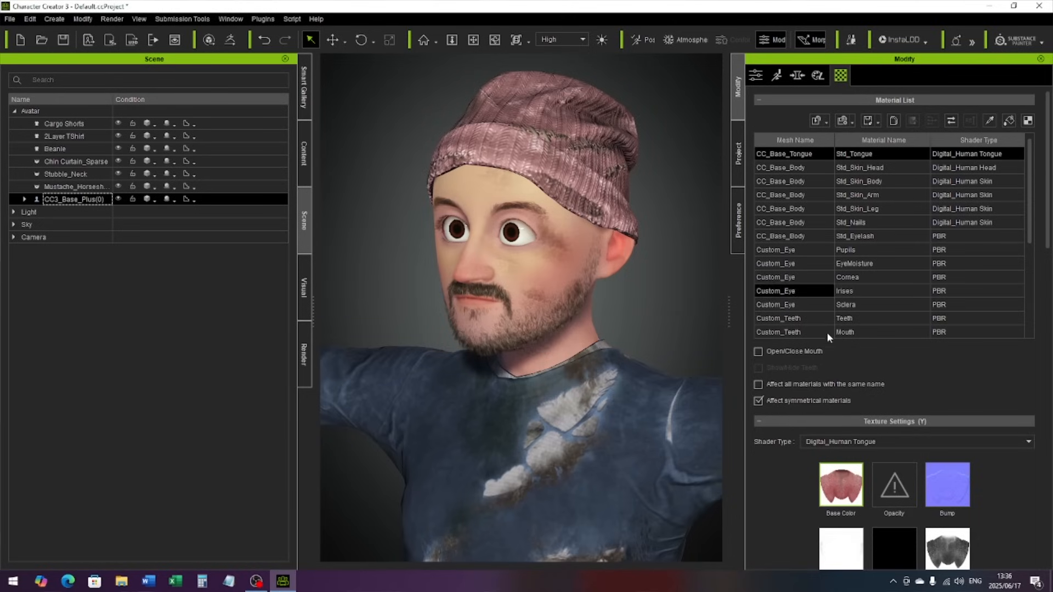
right_click(839, 496)
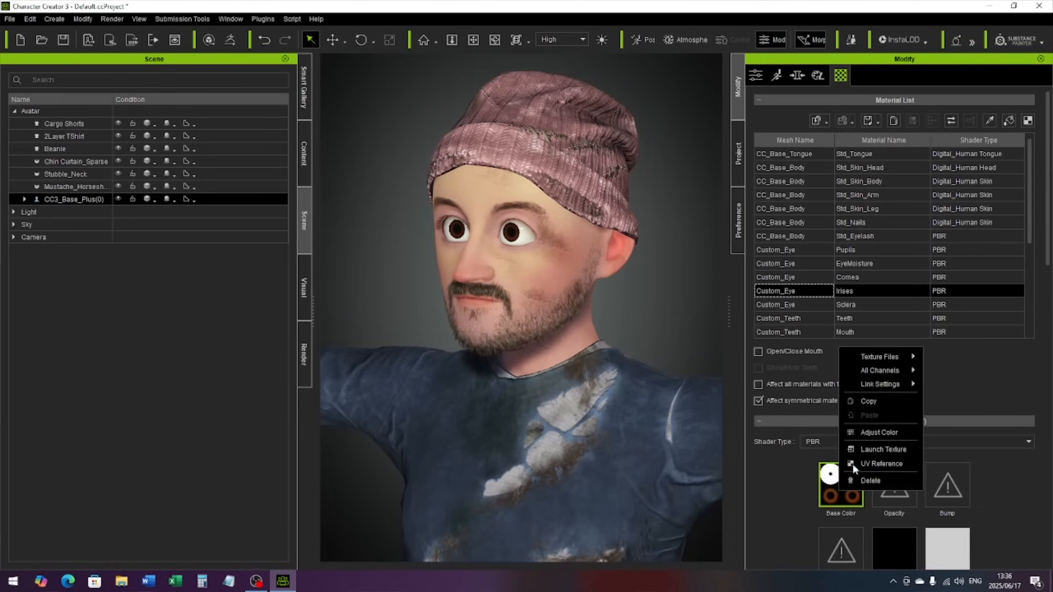
left_click(879, 432)
left_click_drag(569, 102, 324, 103)
left_click_drag(262, 345, 284, 347)
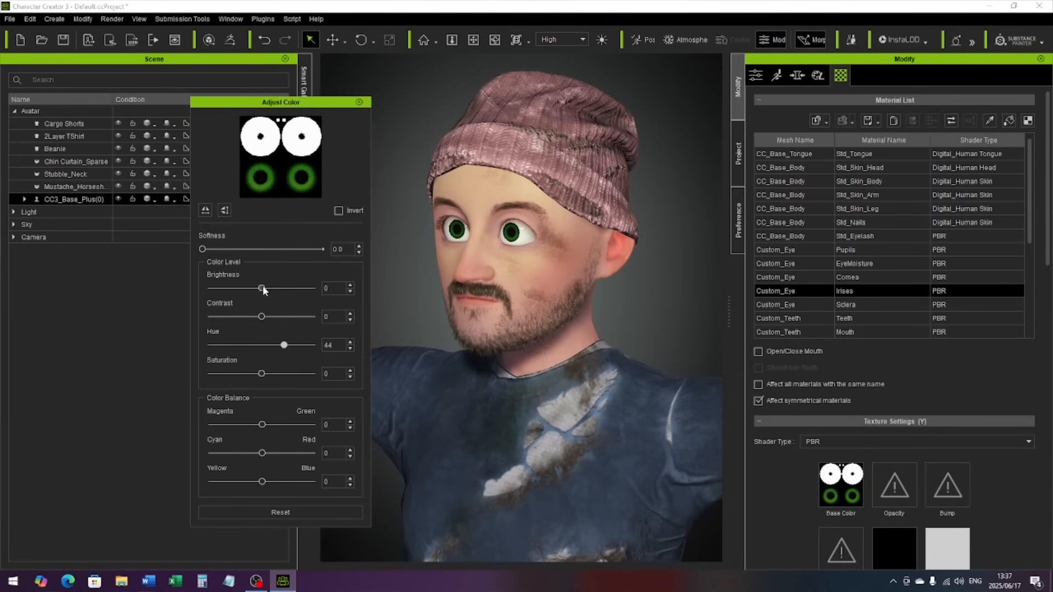
Step: Set the iris color's brightness to 10, contrast to 67 and saturation to -10, and close the color adjustment
left_click_drag(262, 288, 294, 312)
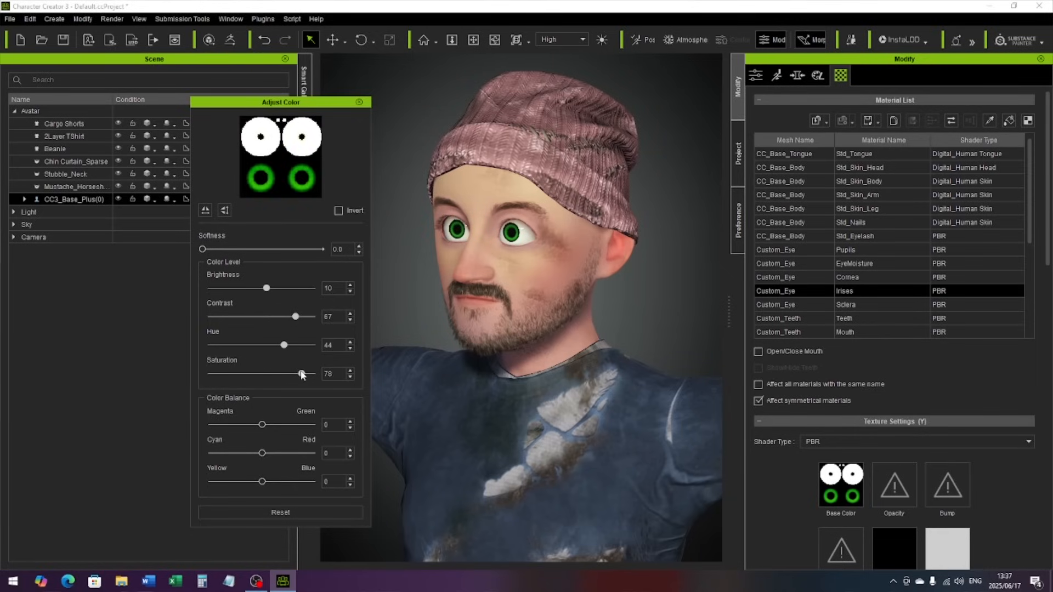
mouse_move(262, 374)
left_mouse_down()
mouse_move(231, 382)
mouse_move(265, 379)
left_mouse_up()
left_click(257, 376)
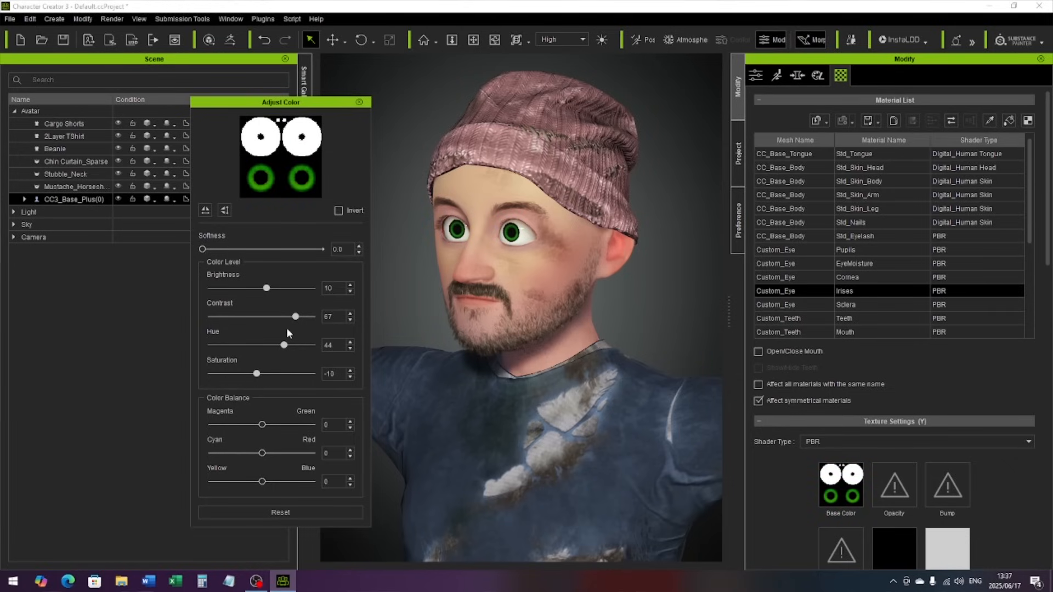
left_click(359, 102)
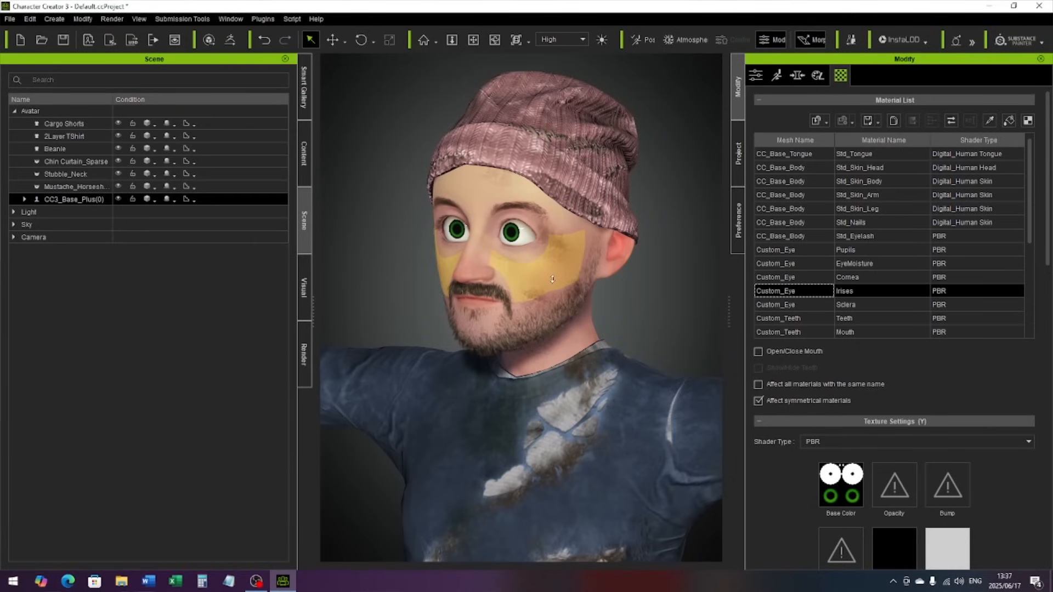
Step: Set the avatar's Body Thin full-body morph to 100 and check the whole figure
scroll(553, 279, "down", 5)
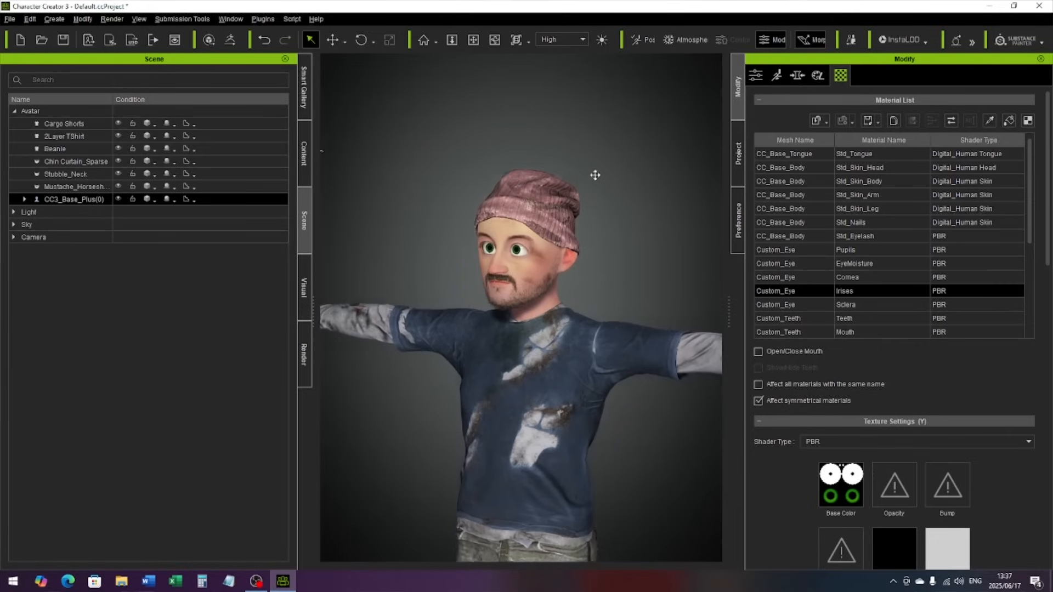
scroll(595, 175, "down", 5)
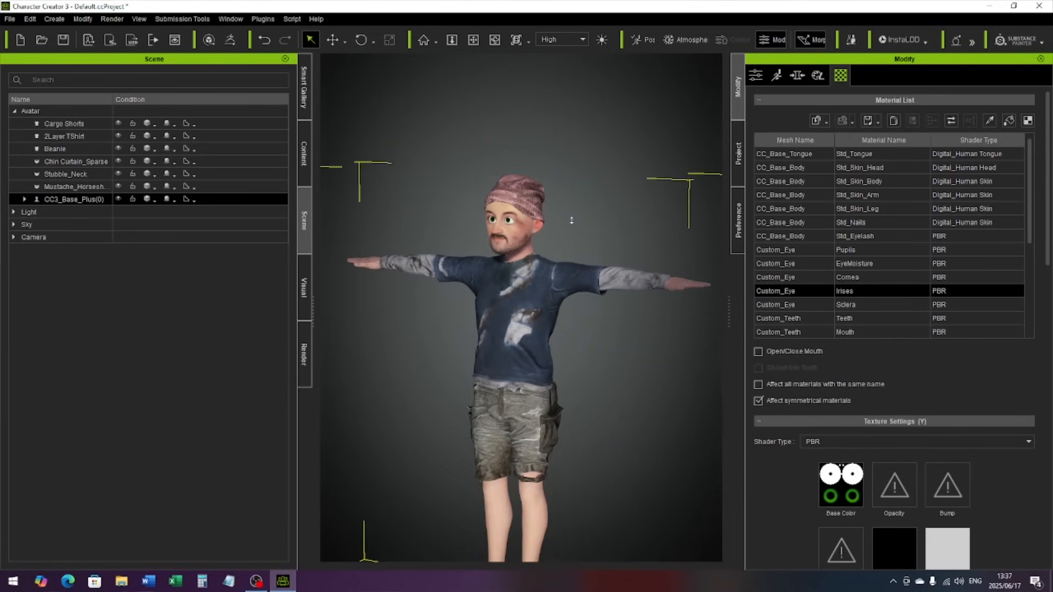
scroll(611, 279, "down", 5)
middle_click_drag(613, 298, 612, 303)
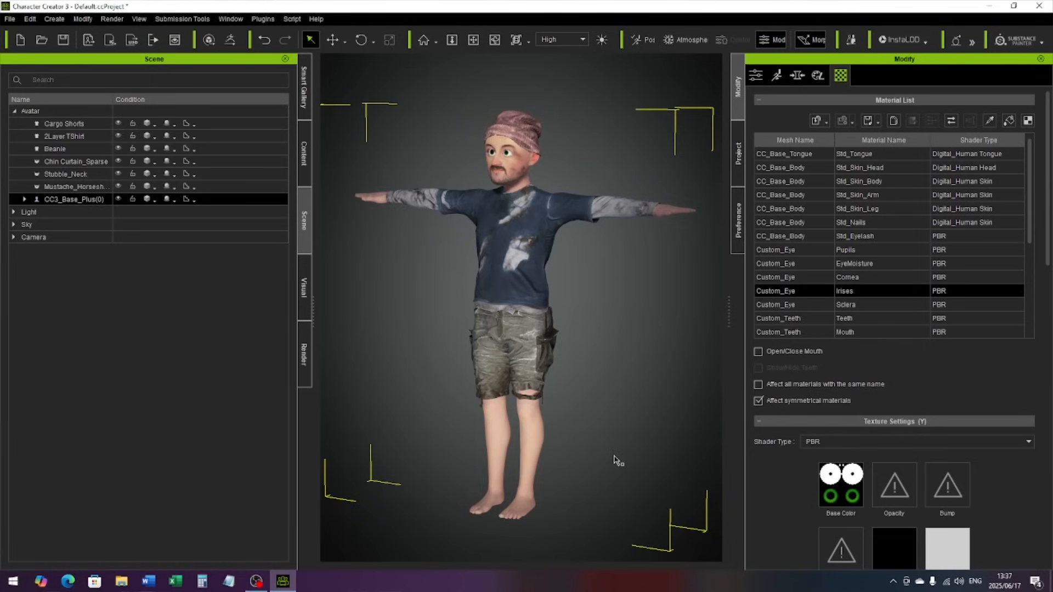
mouse_move(614, 382)
right_mouse_down()
mouse_move(167, 393)
mouse_move(631, 390)
right_mouse_up()
left_click_drag(631, 390, 634, 389, "alt")
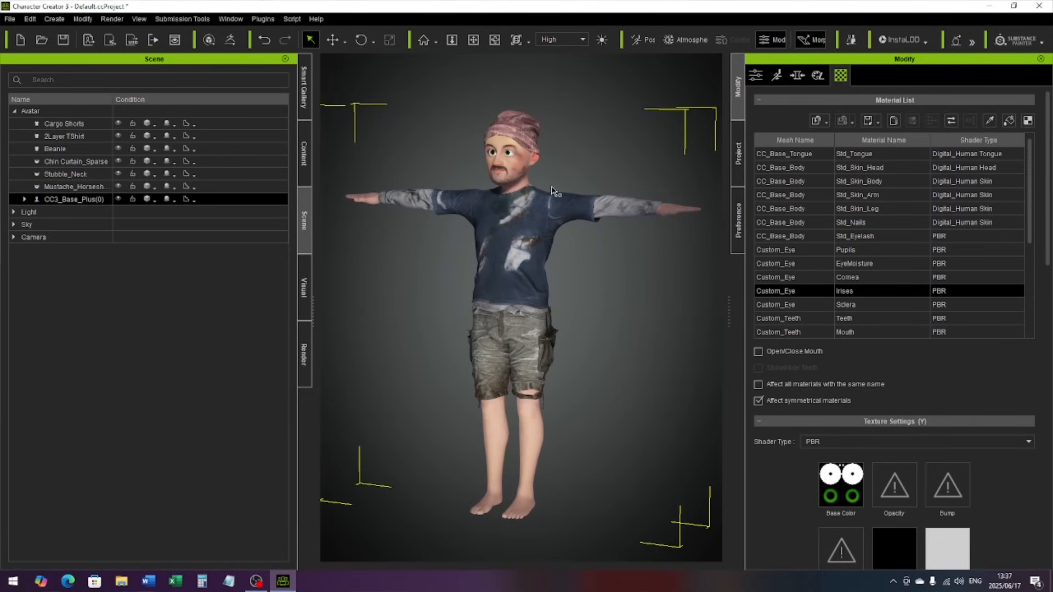
left_click(799, 76)
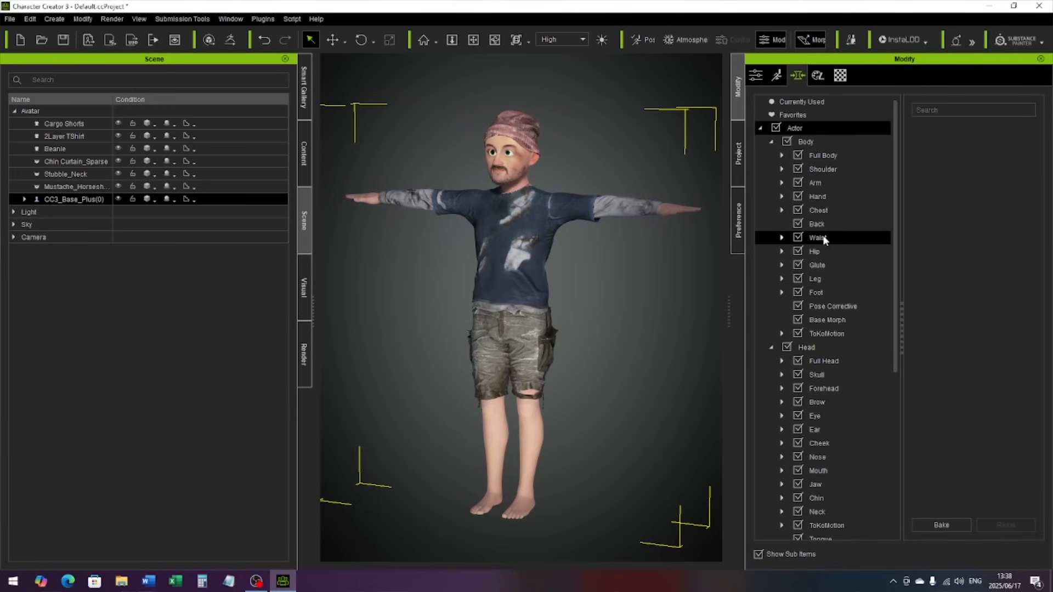
left_click(823, 155)
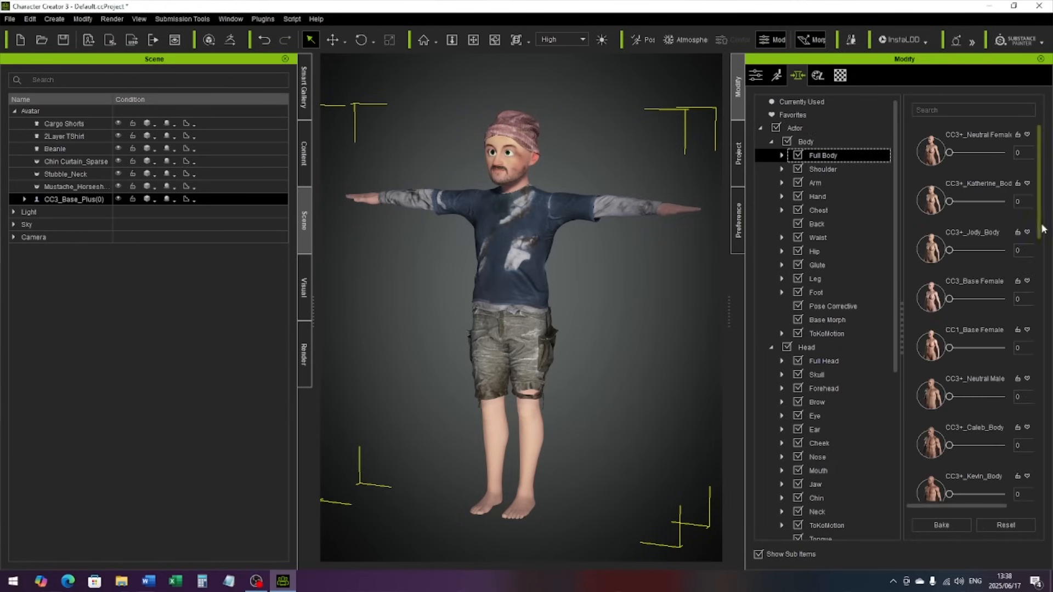
left_click_drag(1038, 204, 1044, 328)
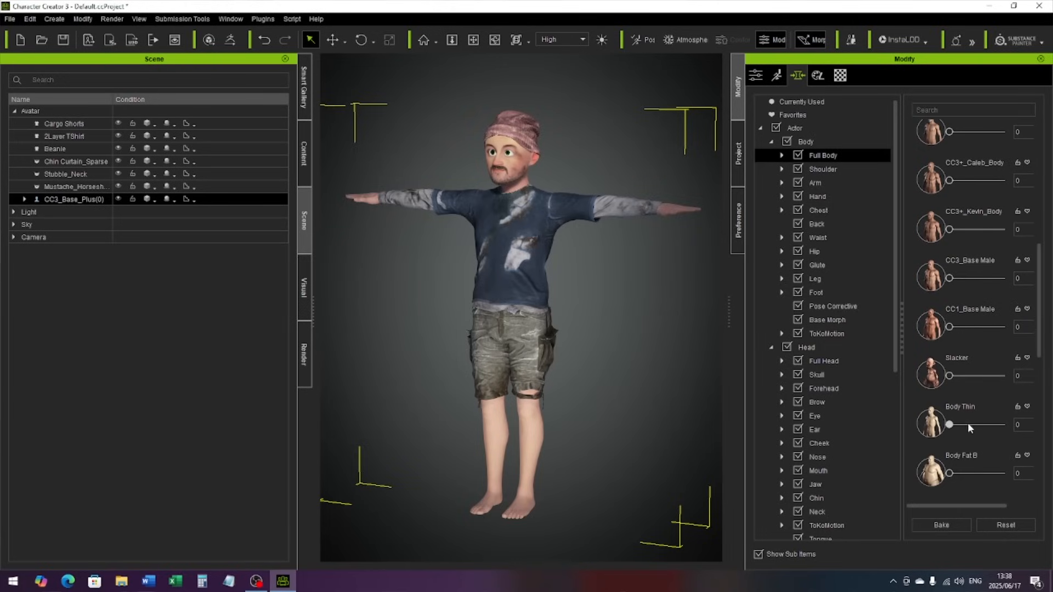
type("100")
key("Return")
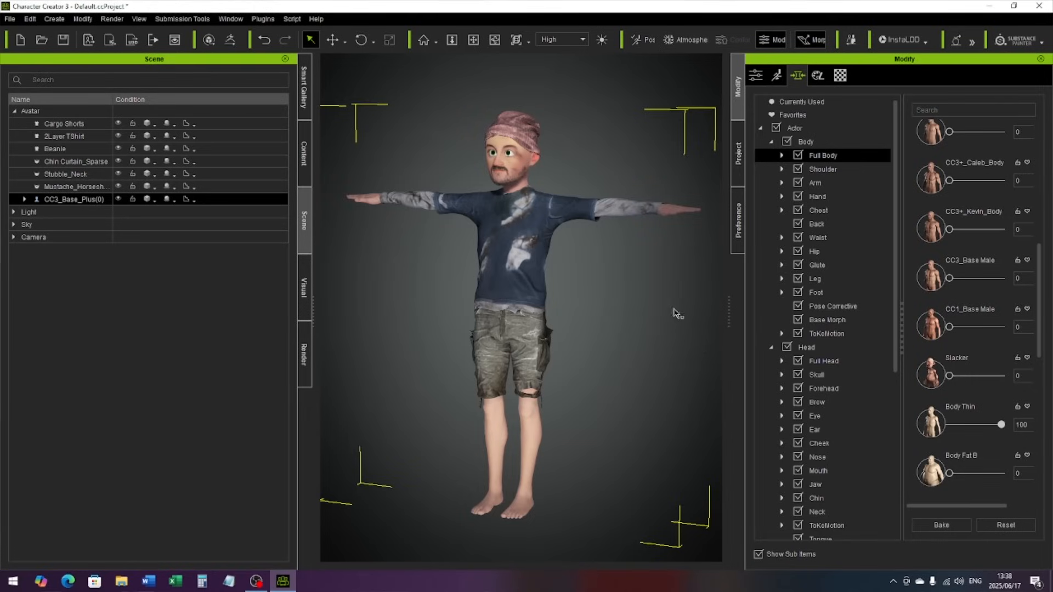
right_click_drag(520, 297, 617, 275)
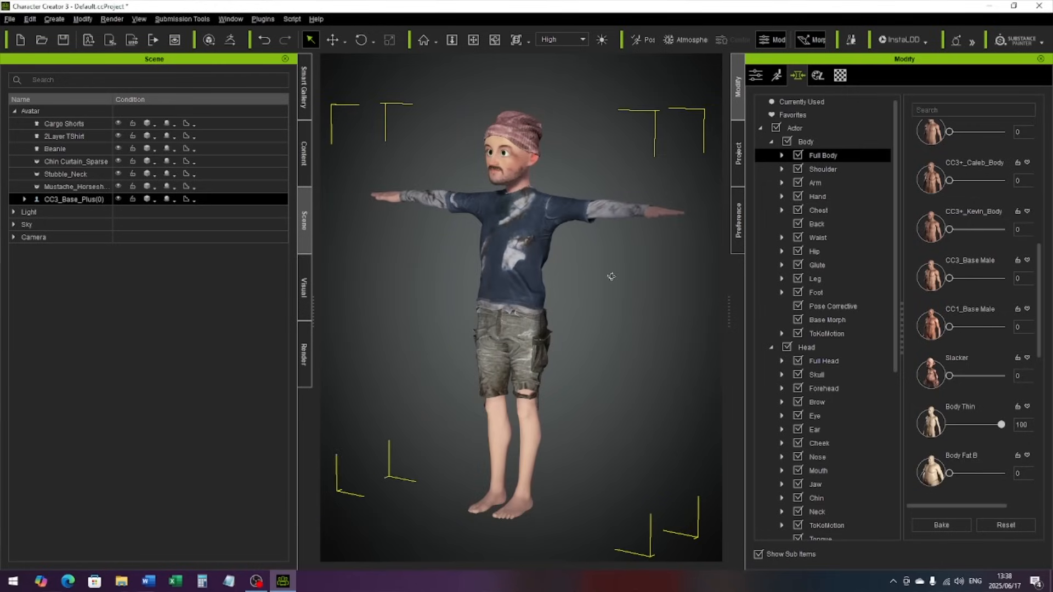